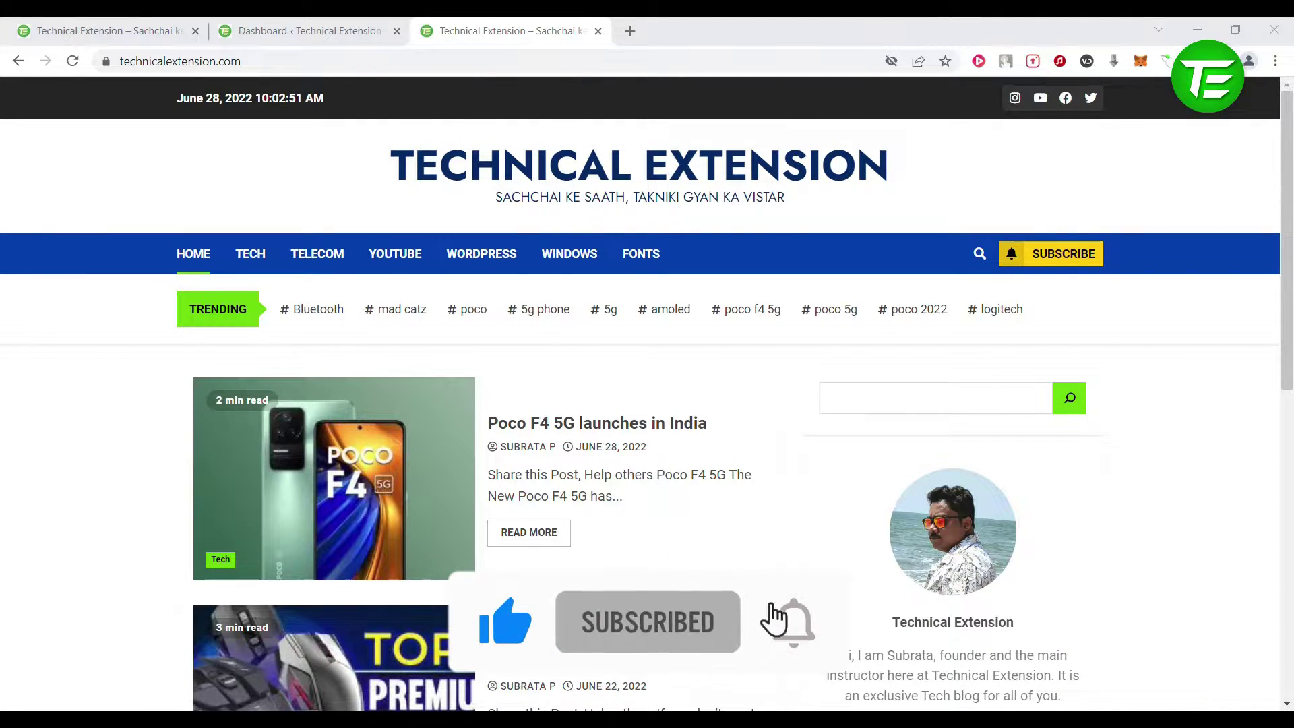
Switch to the htdocs folder in File Explorer and open the te folder
{"action": "mouse_move", "coordinate": [560, 718]}
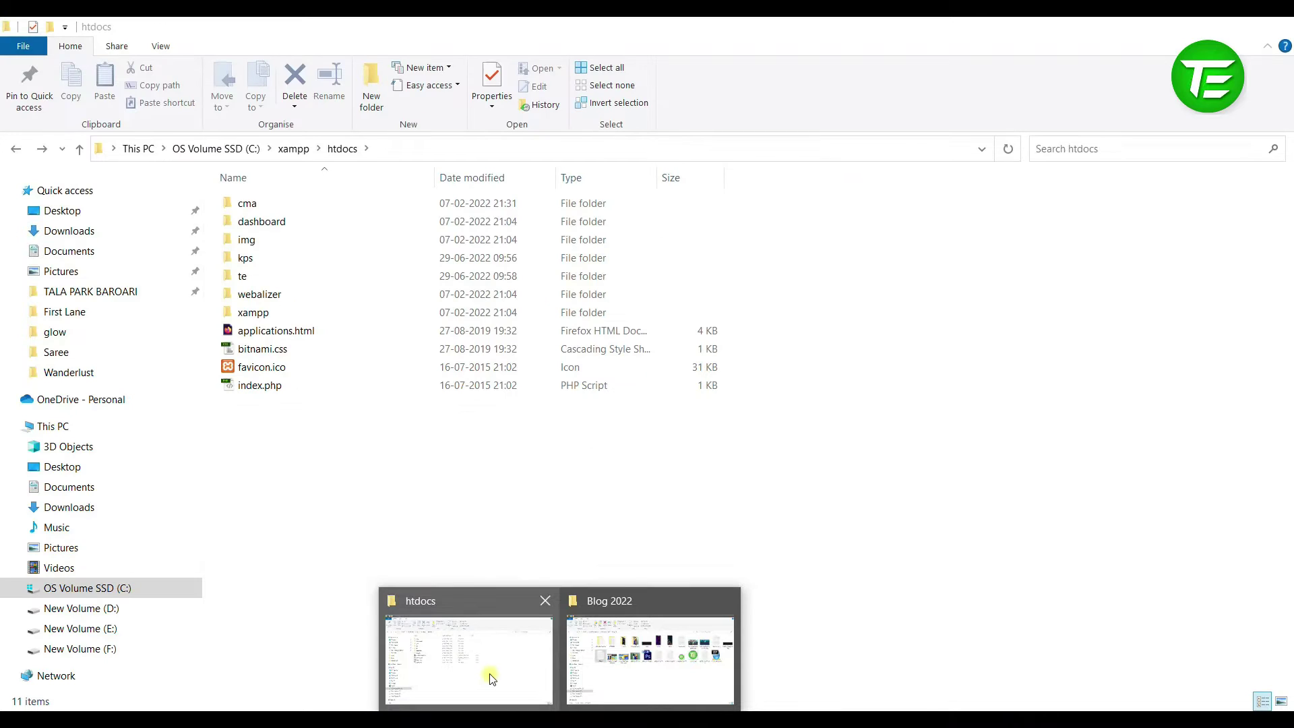
{"action": "left_click", "coordinate": [491, 677]}
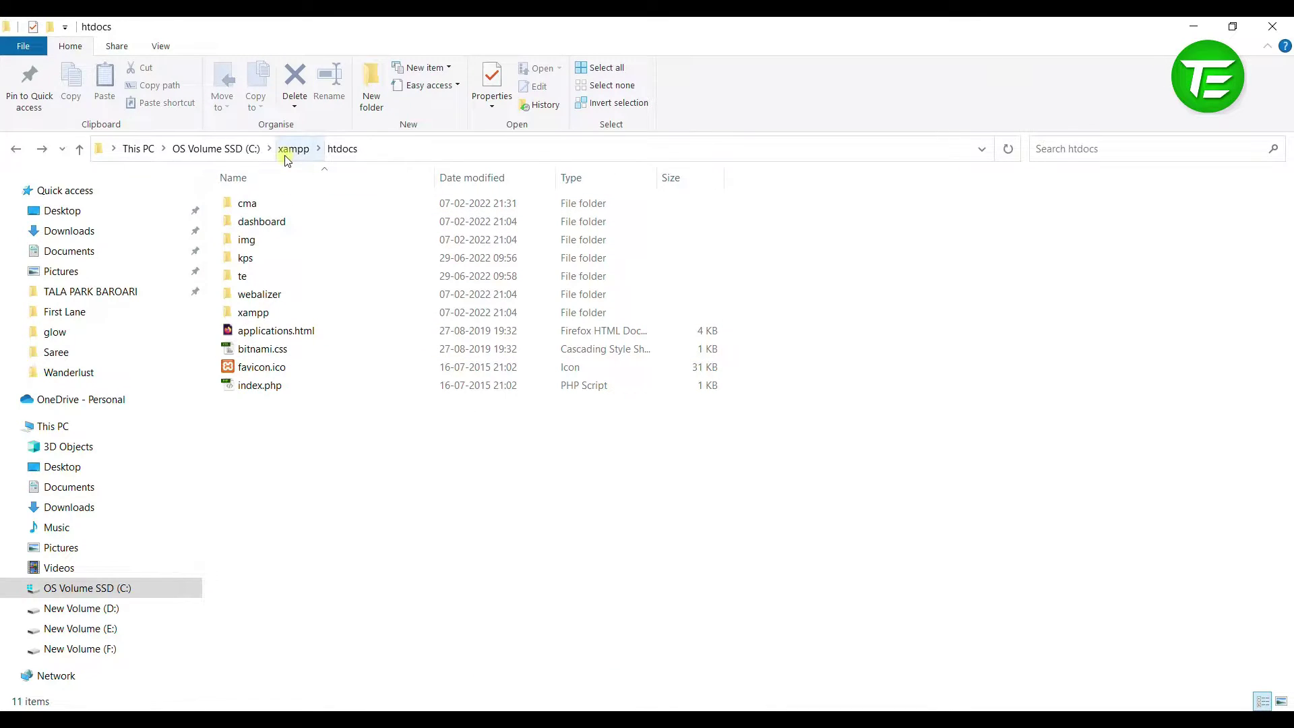
{"action": "double_click", "coordinate": [297, 276]}
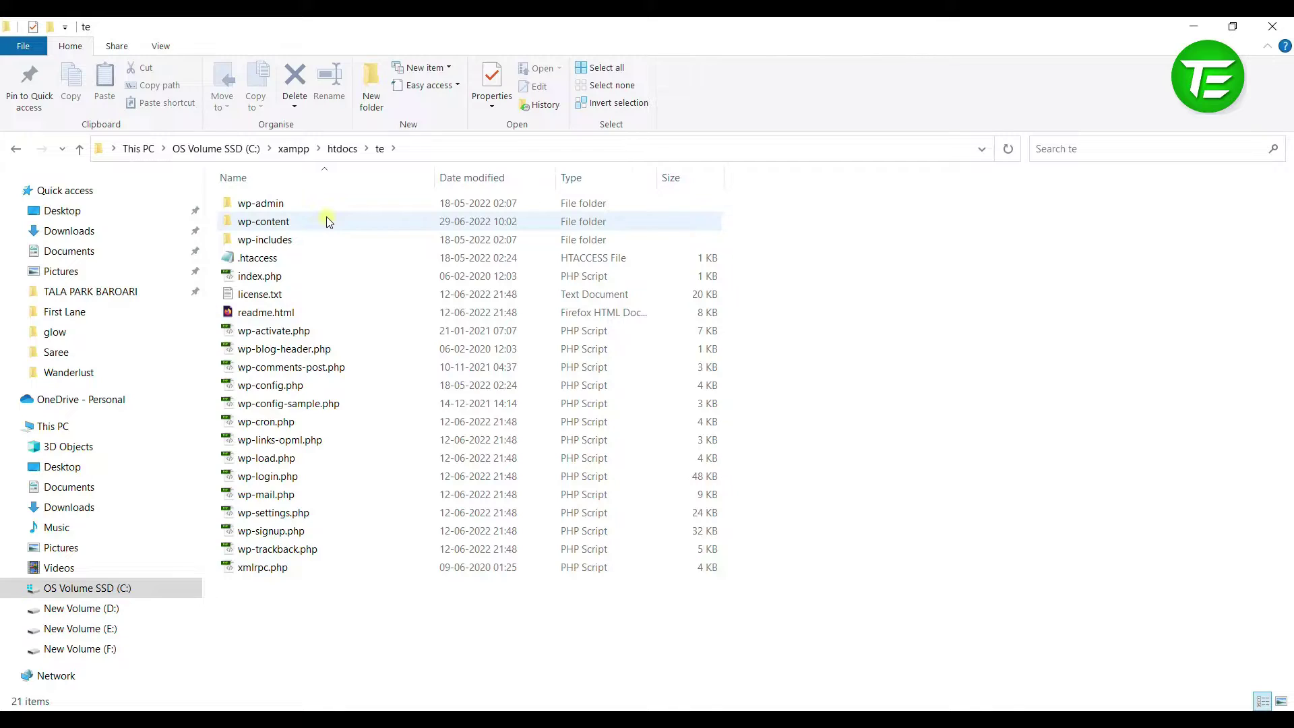
Switch to Chrome and compare the localhost/te site, its WordPress dashboard and the live technicalextension.com site, including its full web address
{"action": "mouse_move", "coordinate": [727, 717]}
{"action": "left_click", "coordinate": [727, 646]}
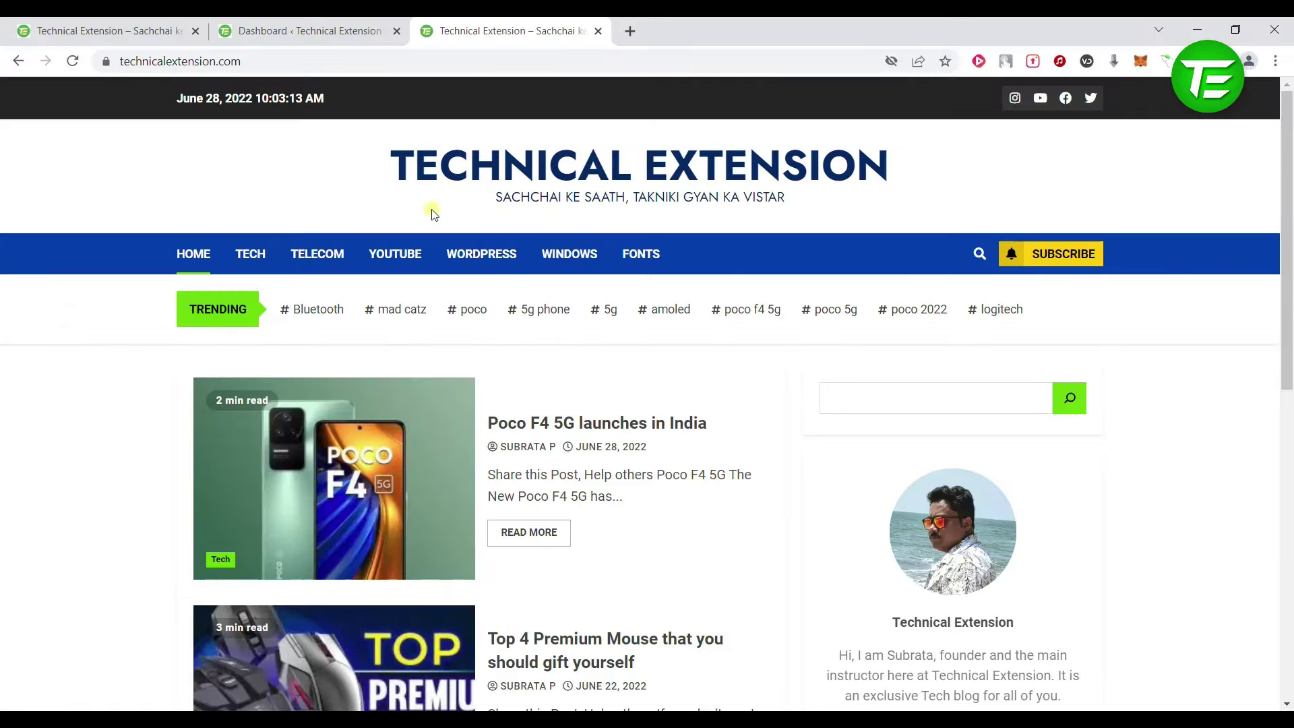
{"action": "left_click", "coordinate": [139, 31]}
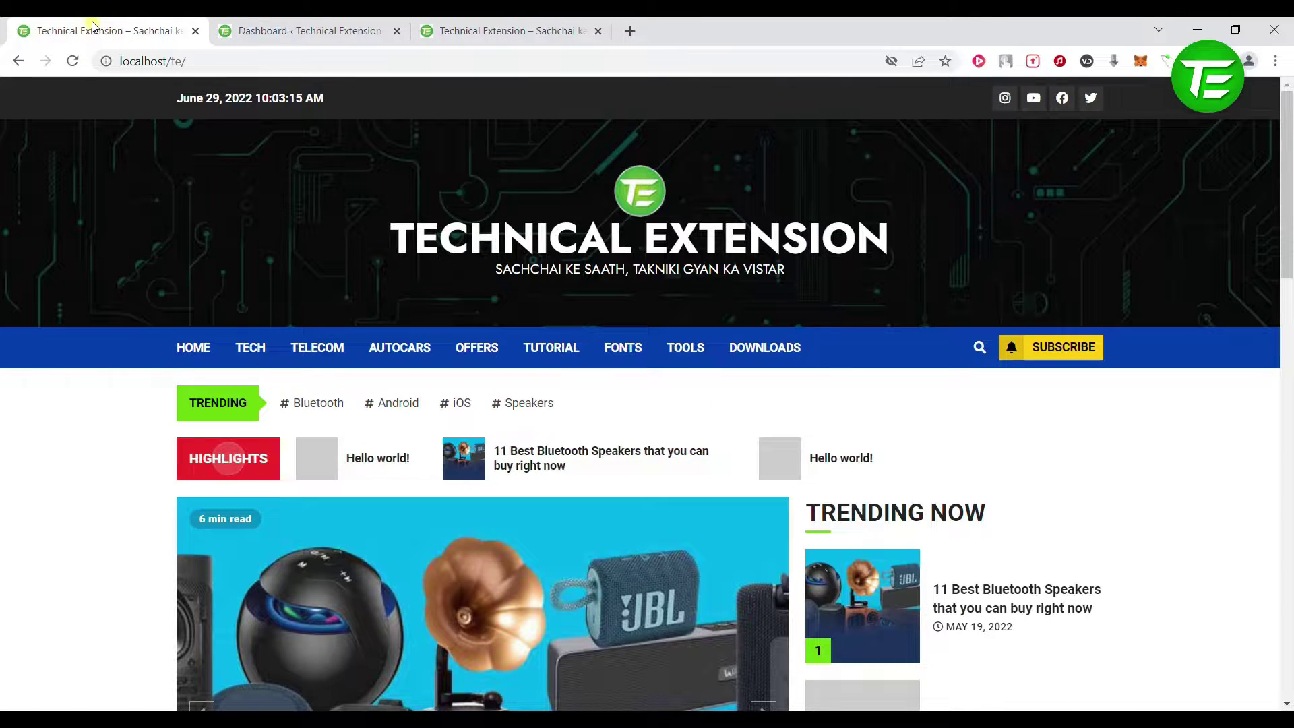
{"action": "left_click", "coordinate": [463, 24]}
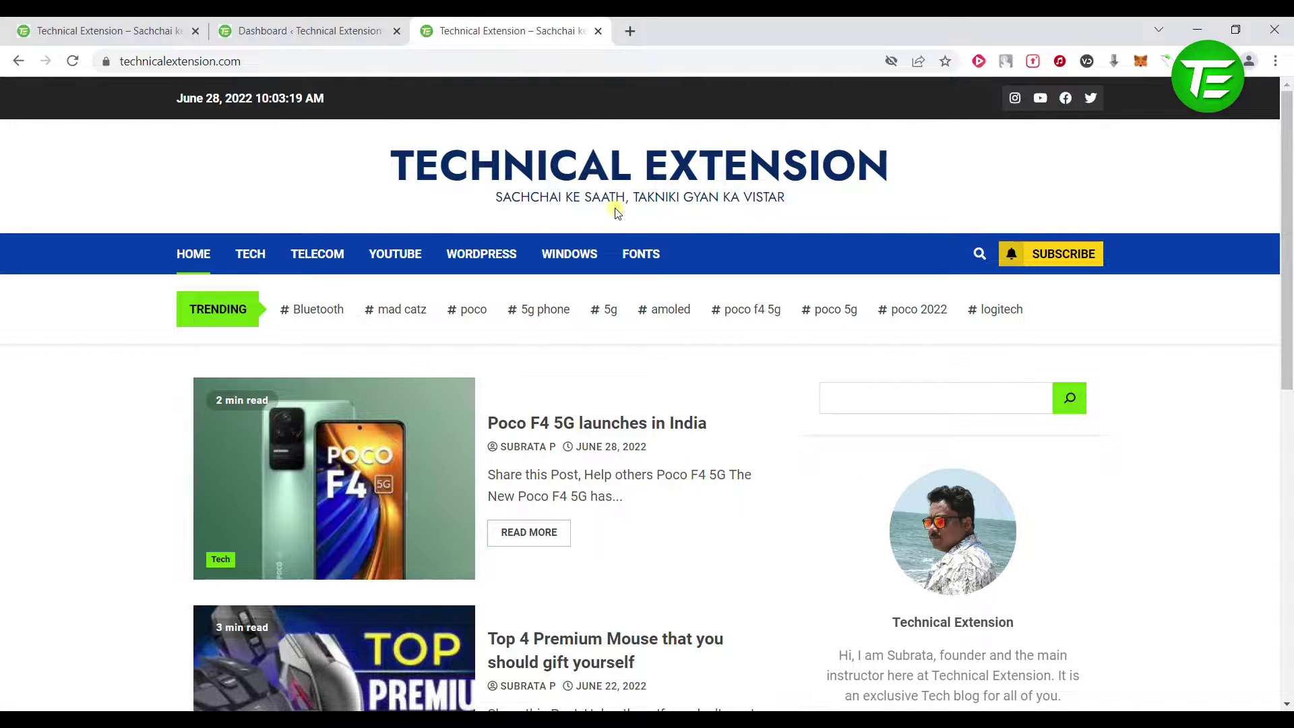
{"action": "left_click", "coordinate": [309, 24]}
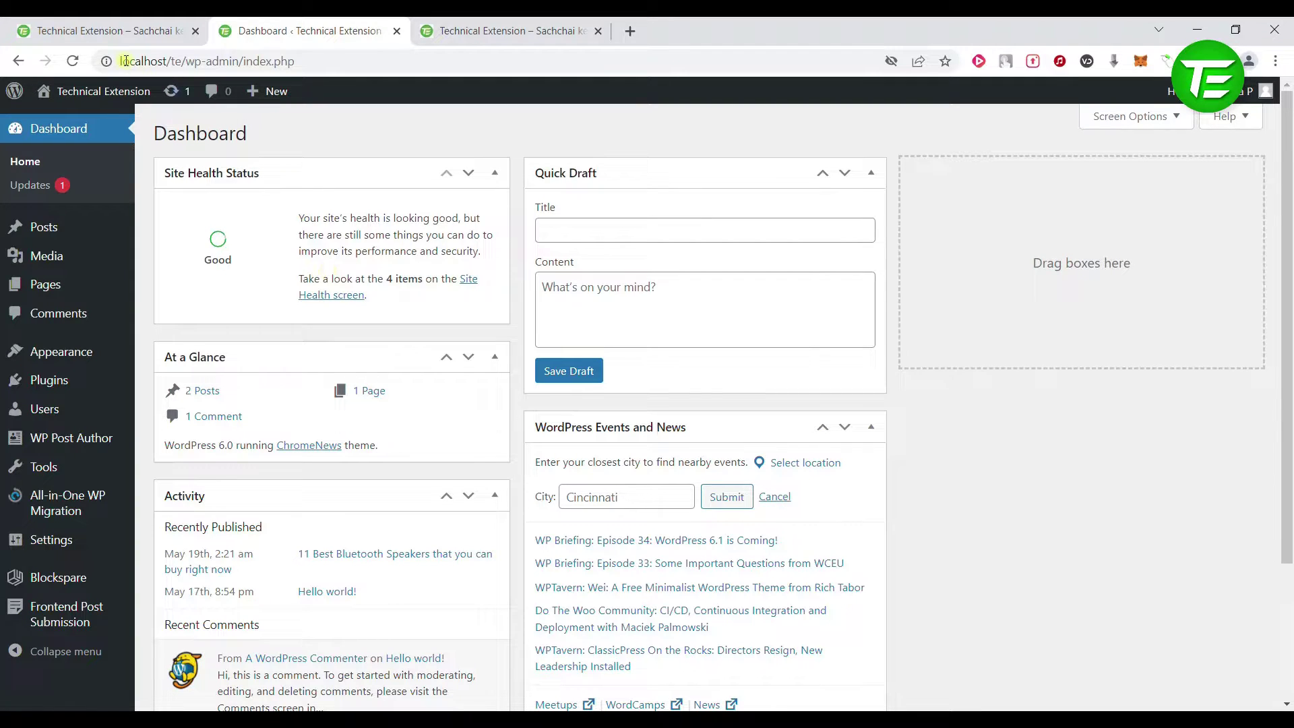
{"action": "left_click", "coordinate": [121, 31]}
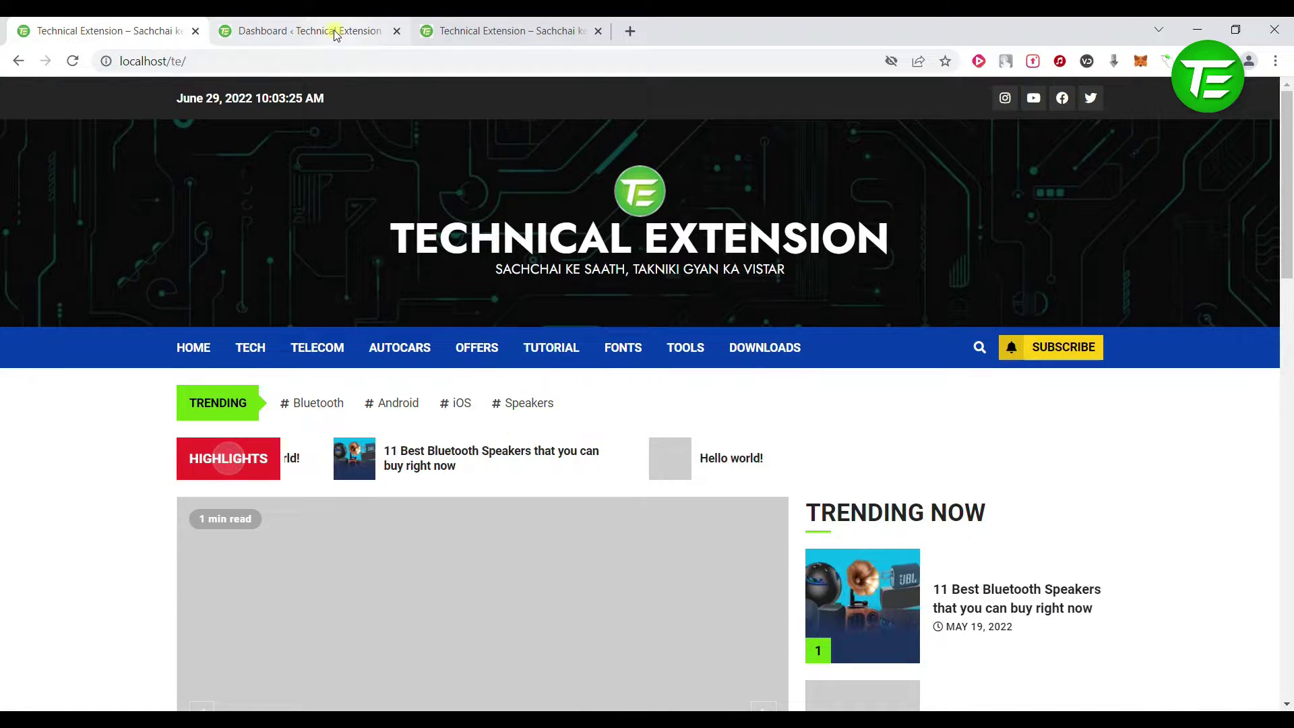
{"action": "left_click", "coordinate": [333, 31]}
{"action": "left_click", "coordinate": [451, 23]}
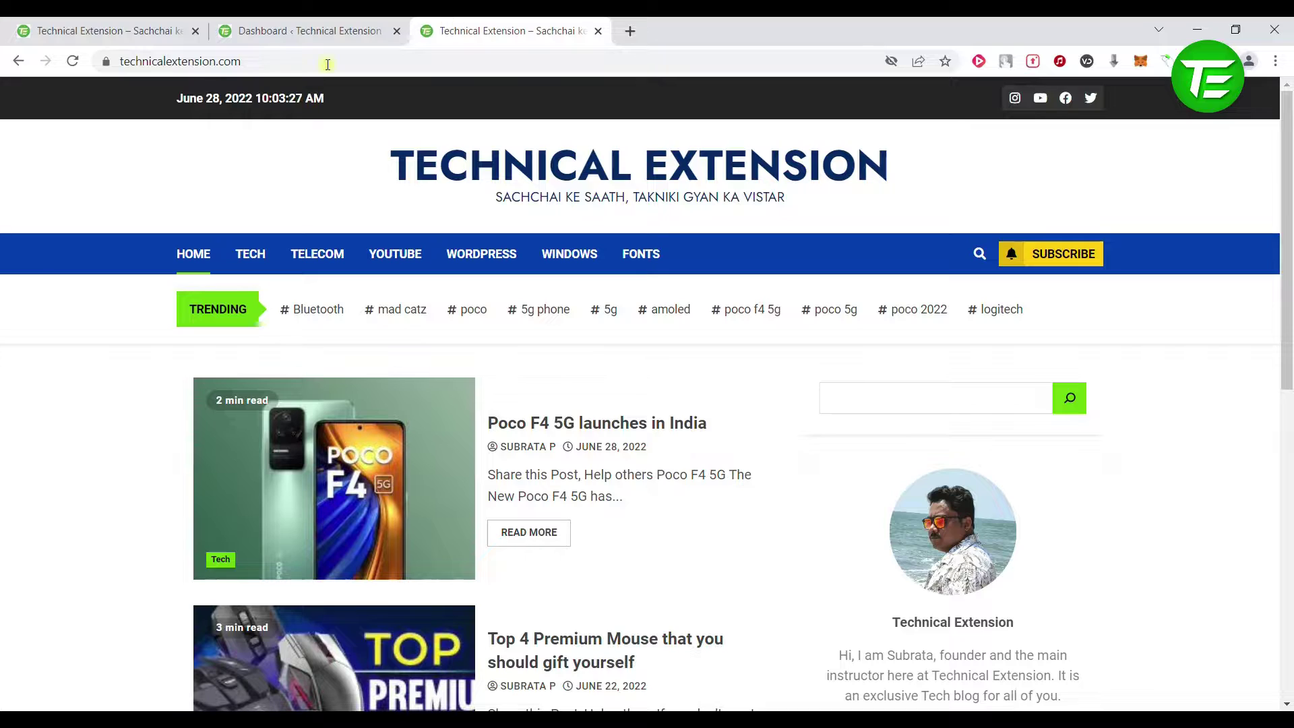
{"action": "left_click", "coordinate": [273, 62]}
{"action": "left_click", "coordinate": [272, 63]}
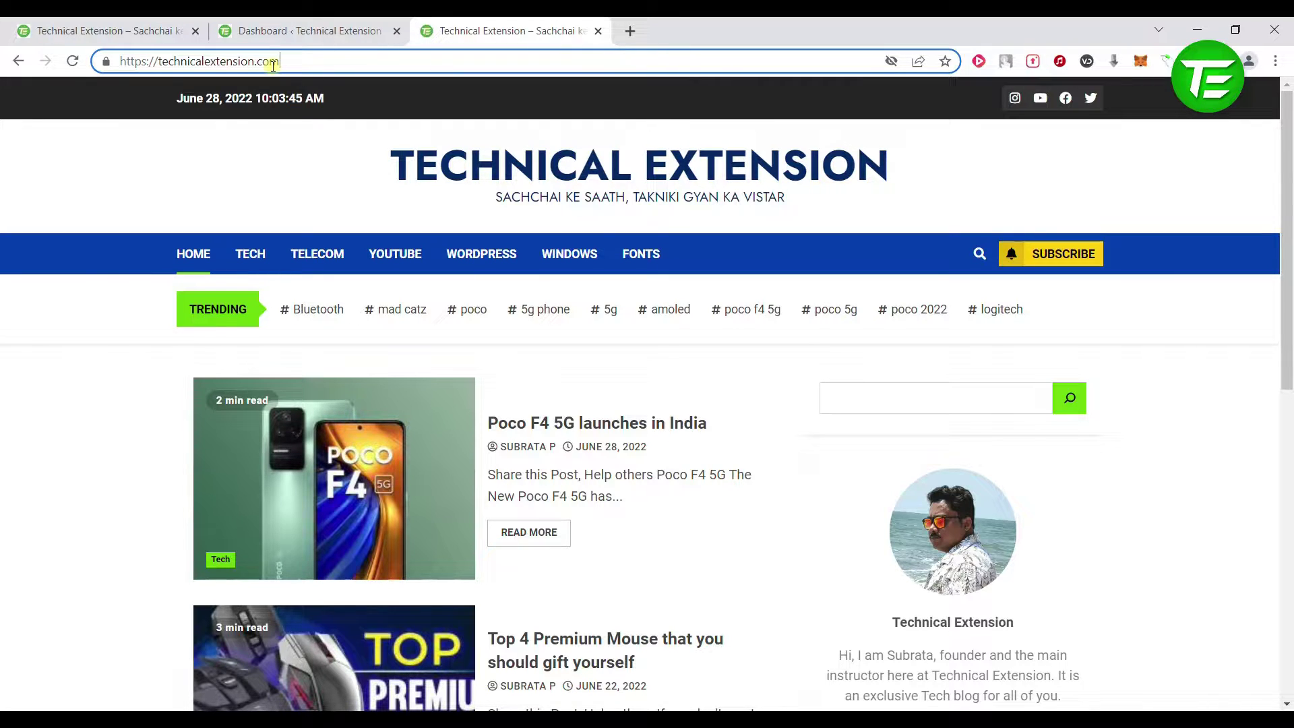
Switch to File Explorer and go from the C: drive through xampp and htdocs to the te folder
{"action": "left_click", "coordinate": [502, 718]}
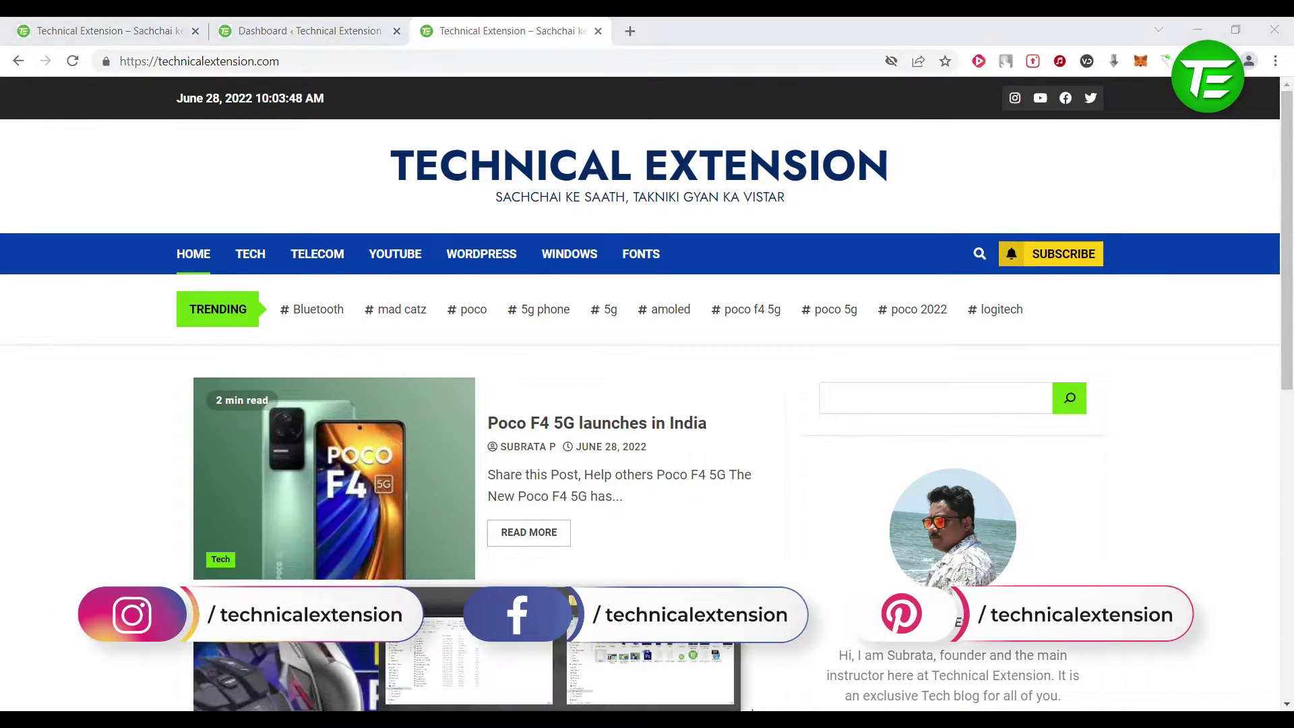
{"action": "left_click", "coordinate": [500, 676]}
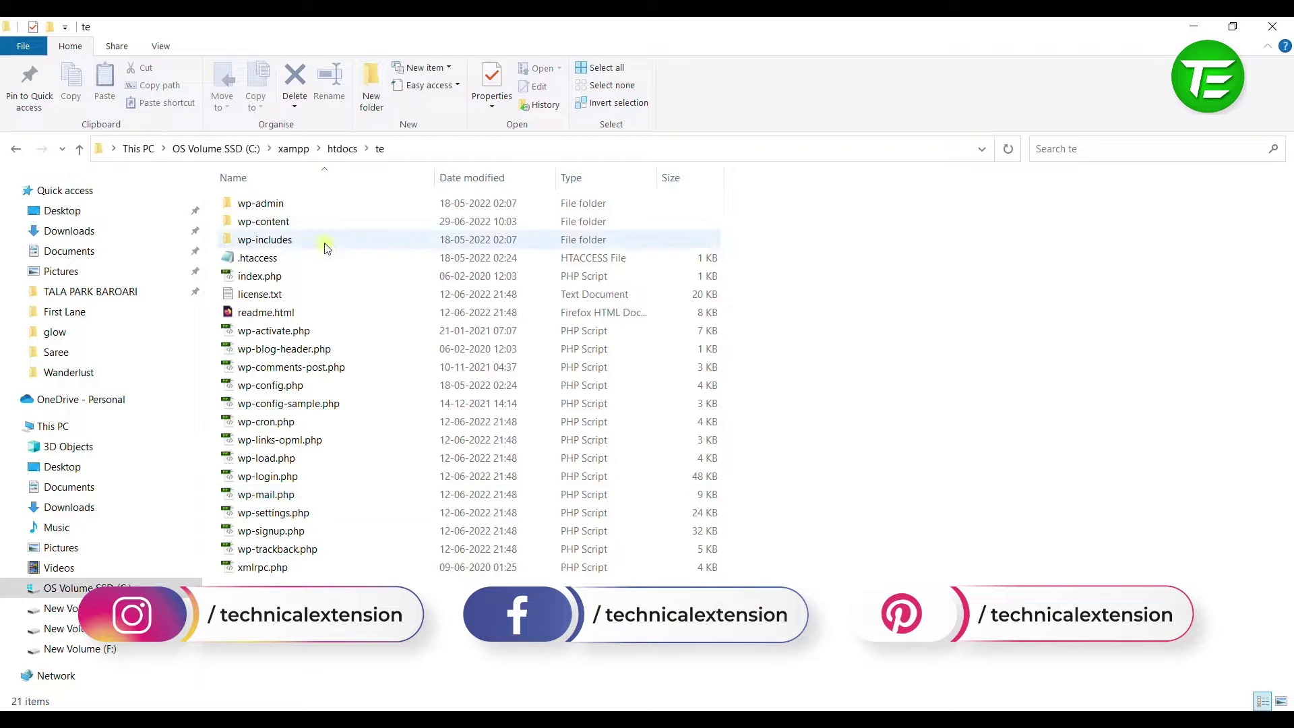
{"action": "left_click", "coordinate": [216, 149]}
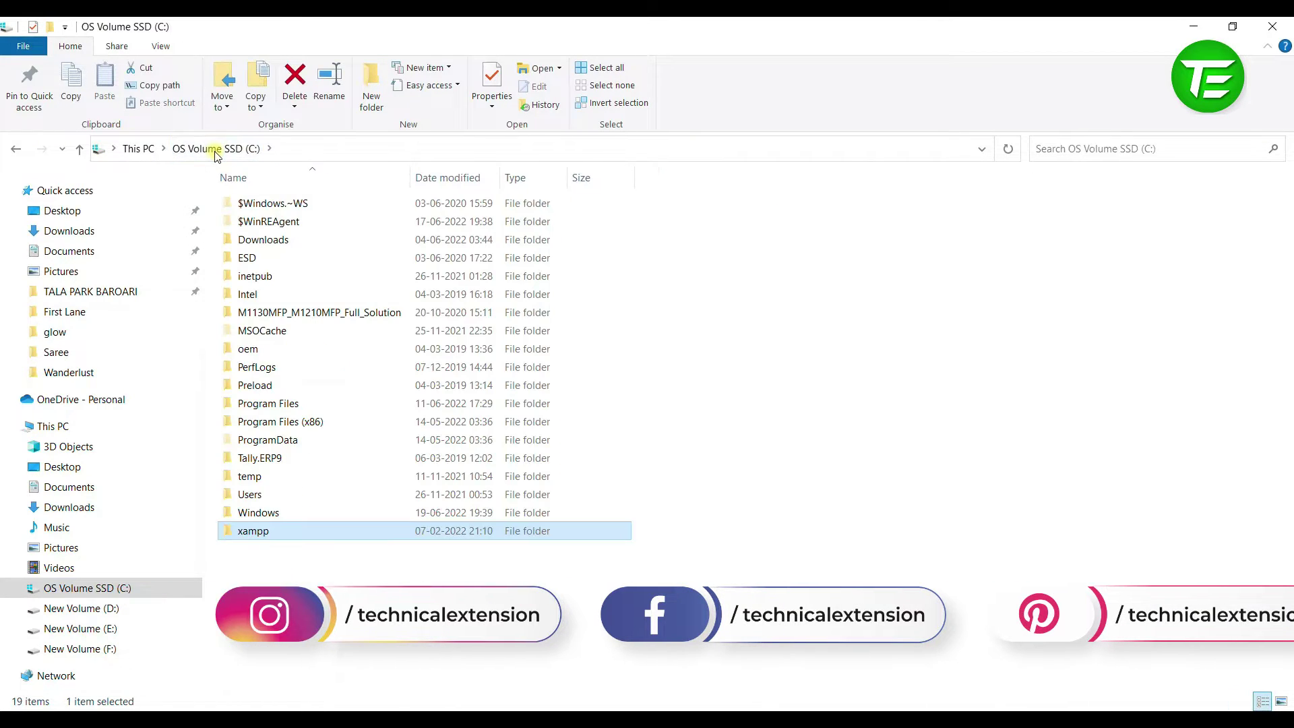
{"action": "double_click", "coordinate": [258, 537]}
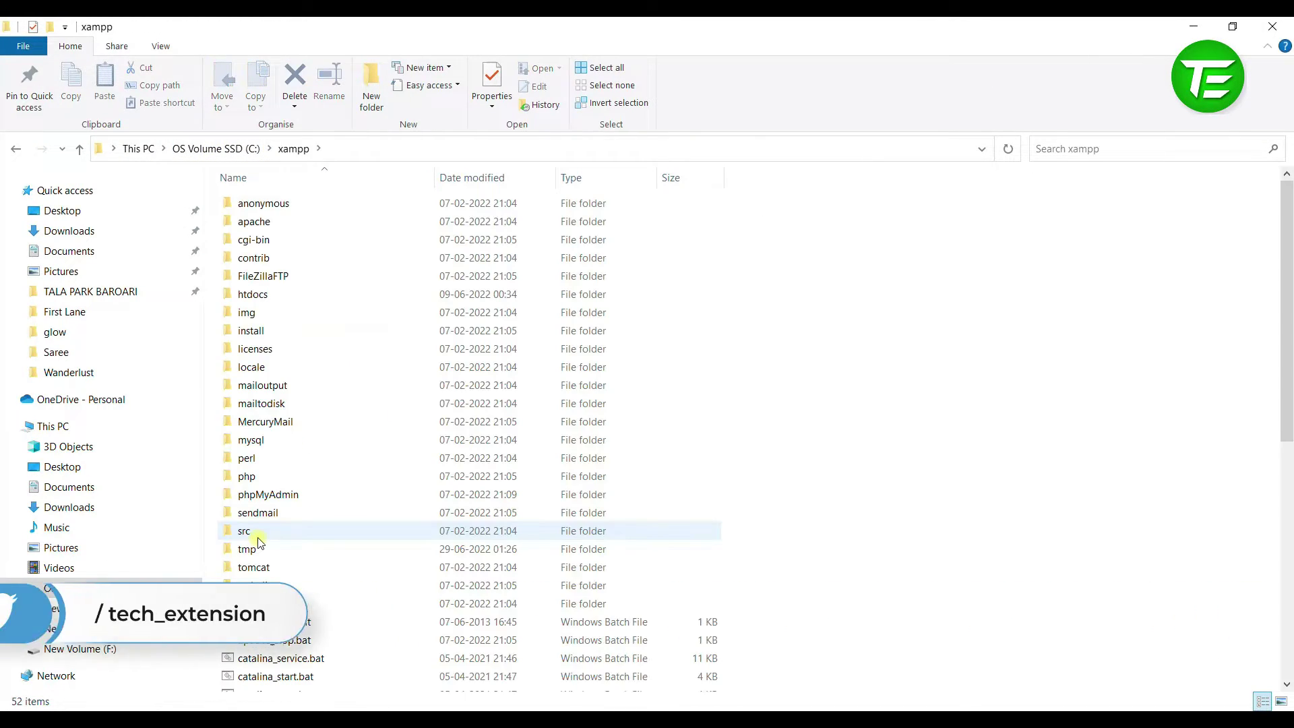
{"action": "double_click", "coordinate": [262, 294]}
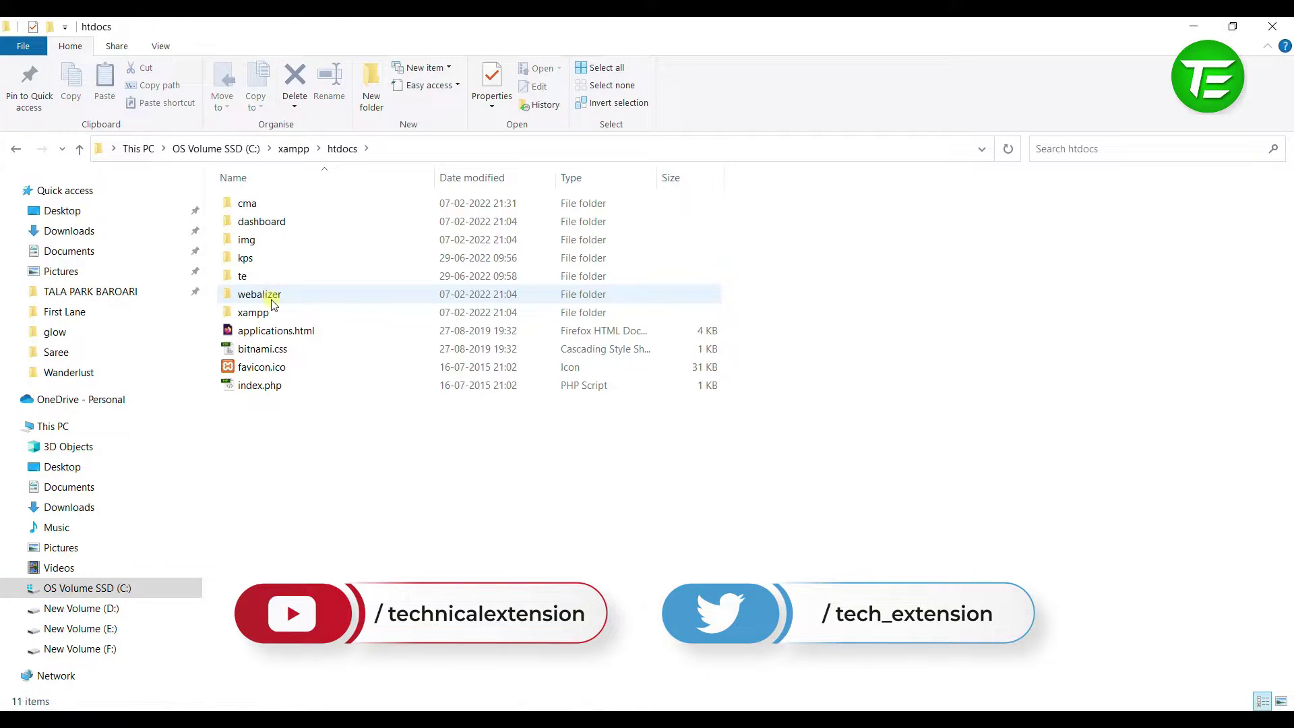
{"action": "double_click", "coordinate": [254, 278]}
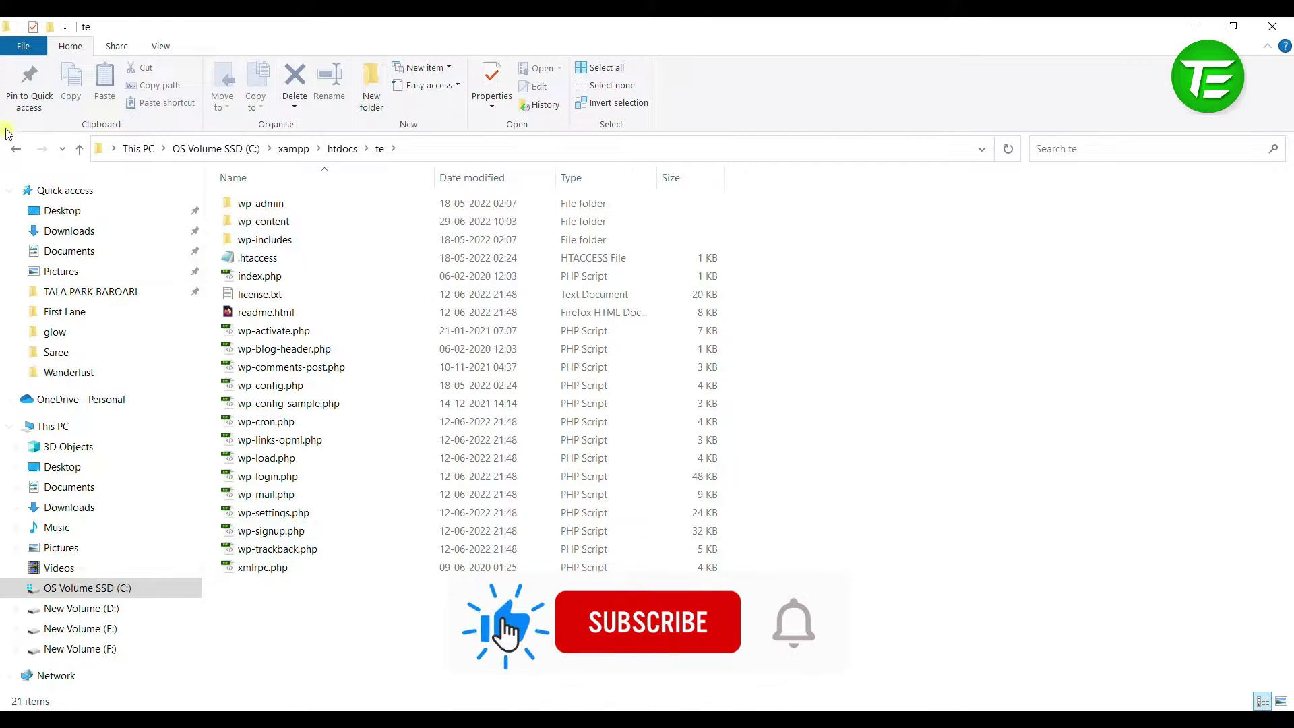
Return to htdocs and check the te folder's properties, highlighting its count of contained files and folders
{"action": "left_click", "coordinate": [16, 149]}
{"action": "right_click", "coordinate": [249, 276]}
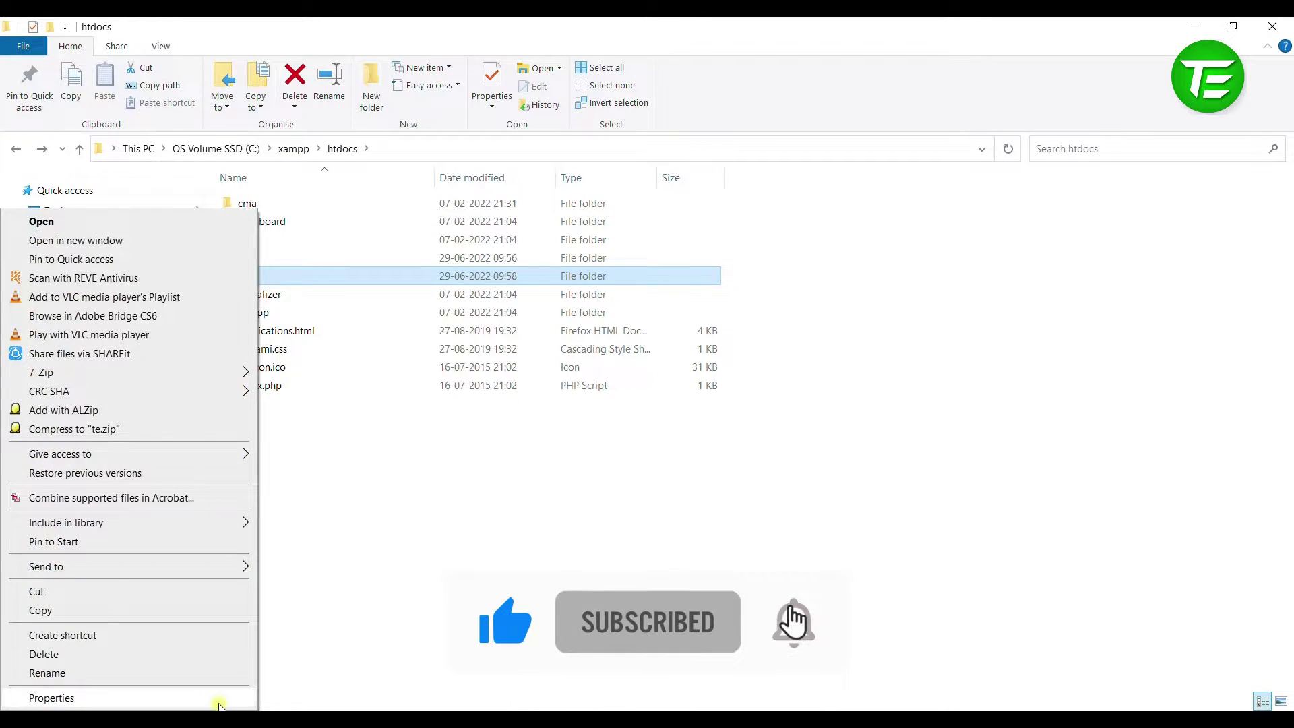
{"action": "left_click", "coordinate": [219, 701]}
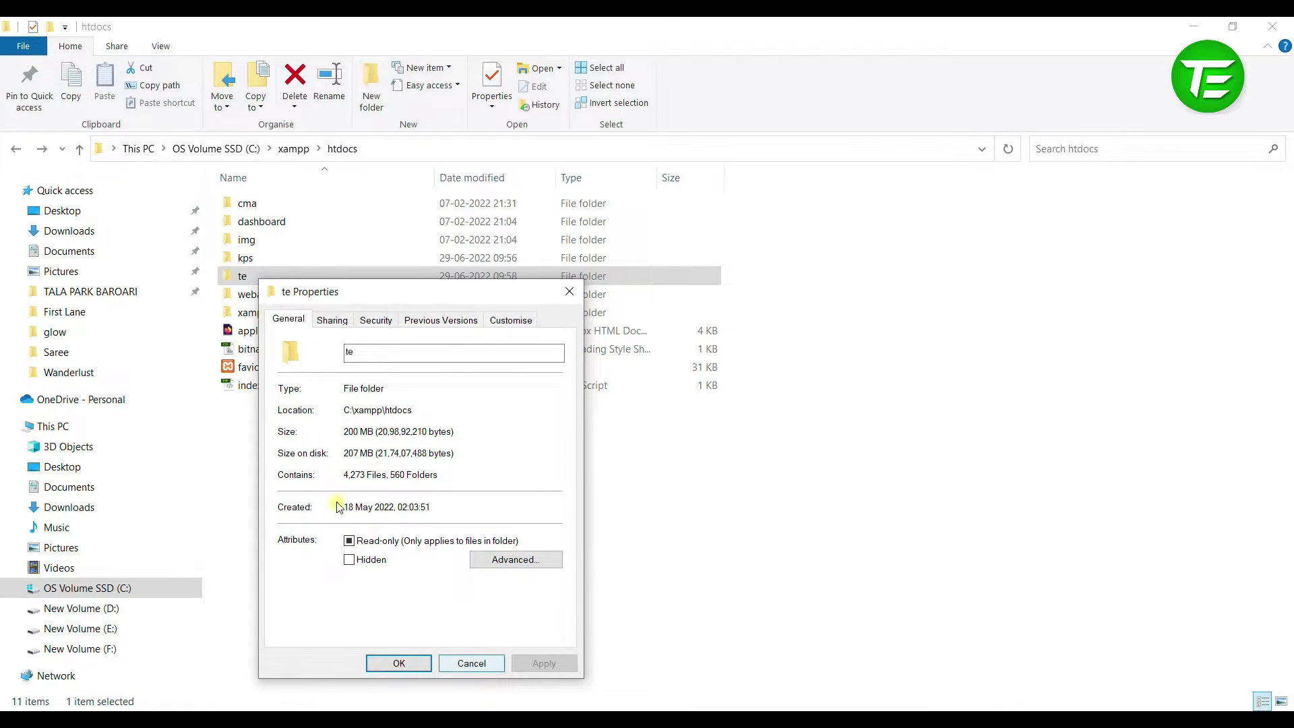
{"action": "left_click_drag", "start_coordinate": [343, 475], "coordinate": [439, 481]}
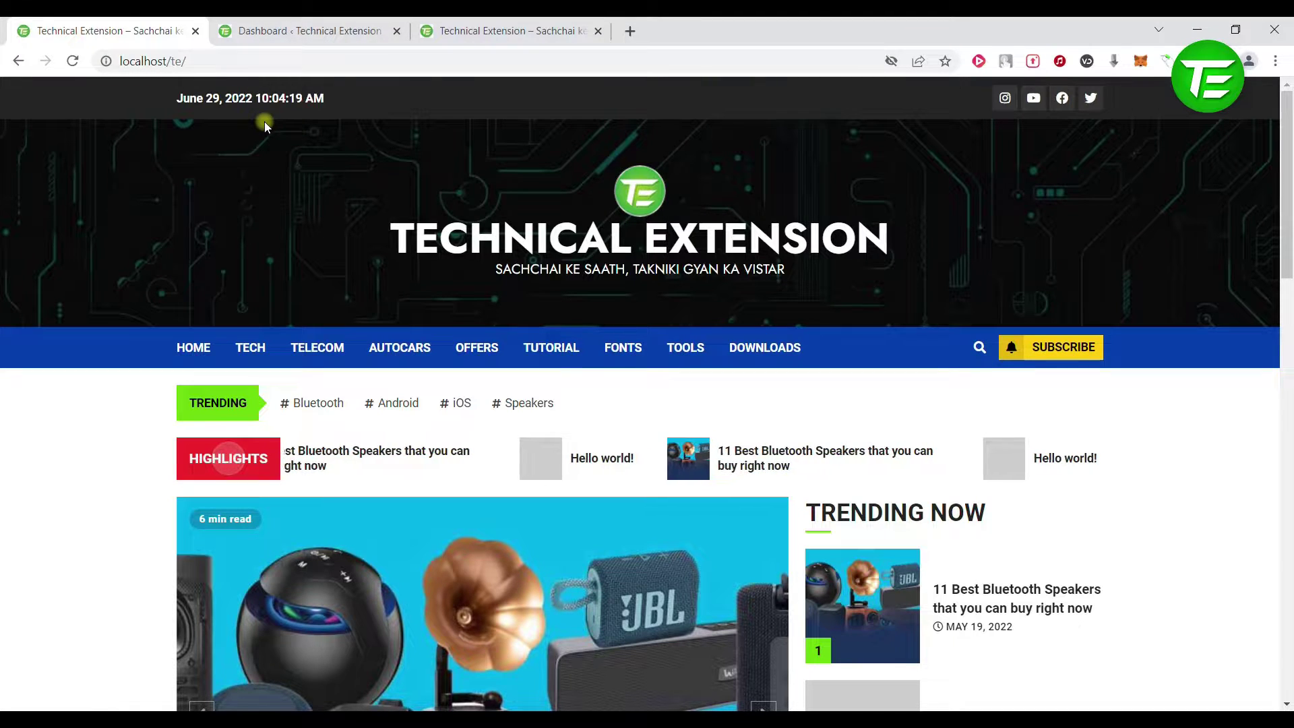
Switch to Chrome and open the Site Health page from the local site's WordPress dashboard
{"action": "left_click", "coordinate": [278, 31]}
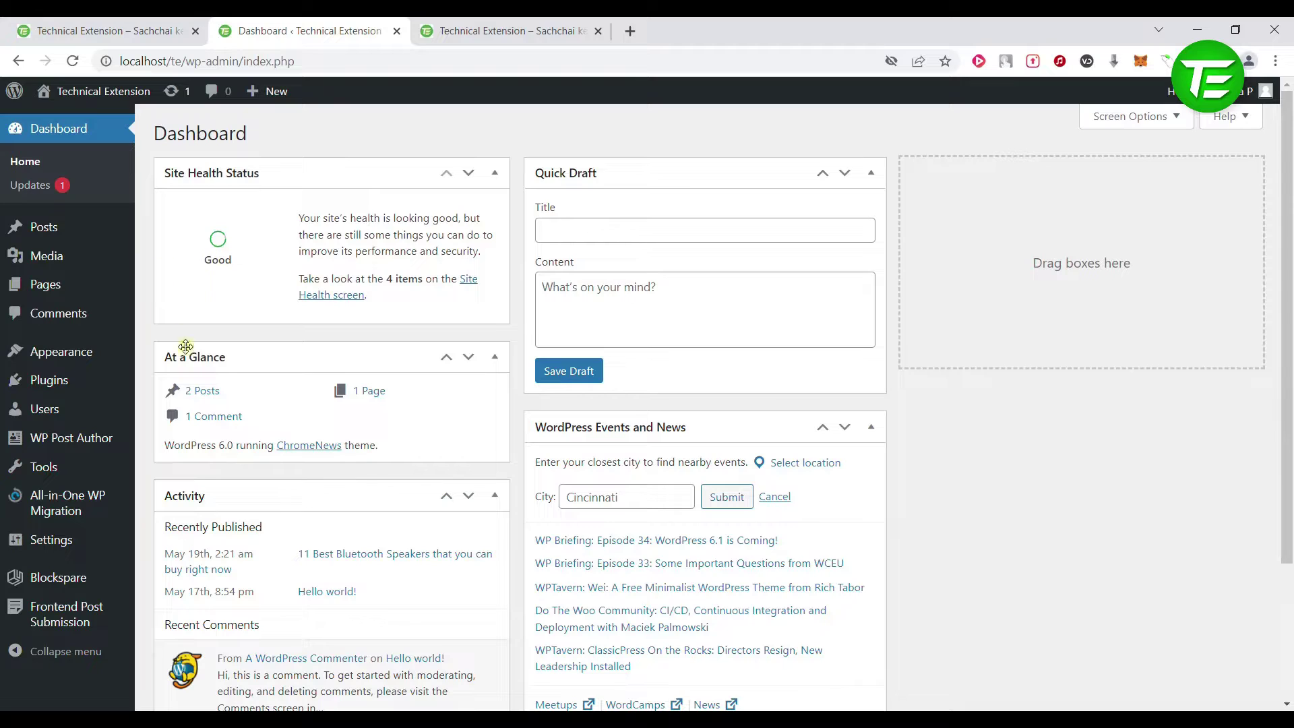
{"action": "mouse_move", "coordinate": [96, 467]}
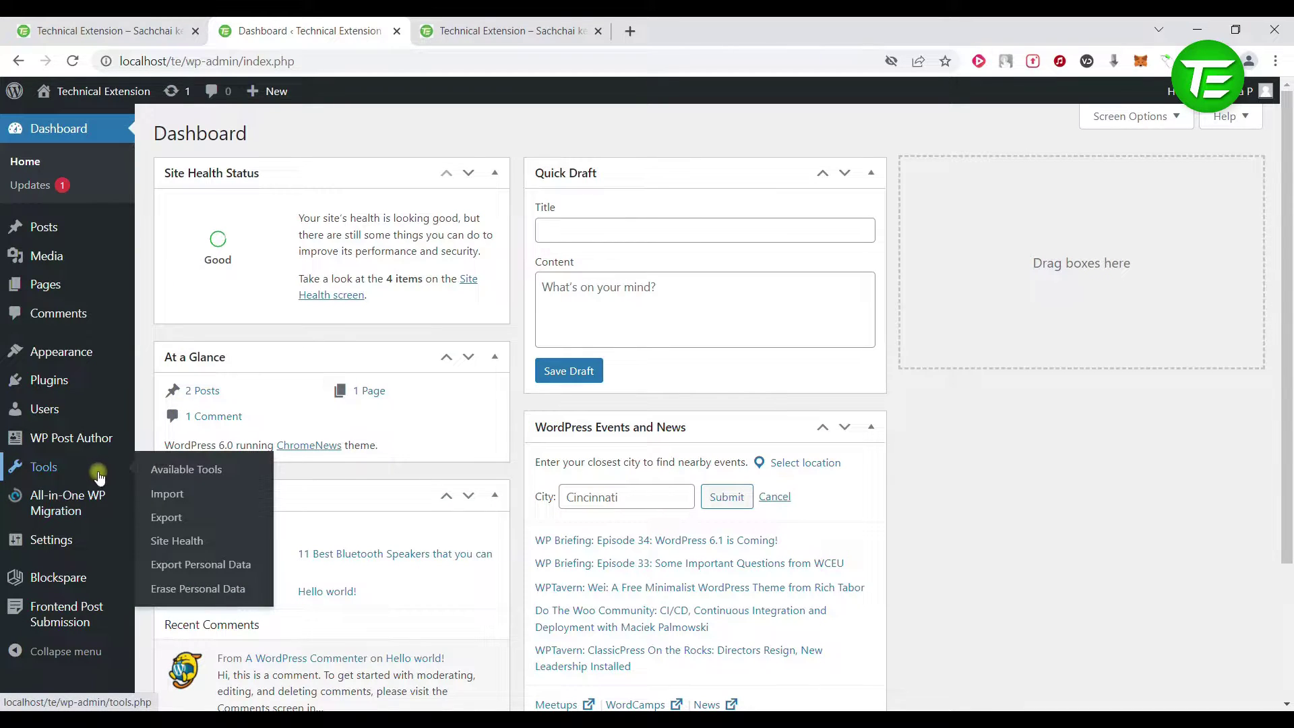
{"action": "left_click", "coordinate": [195, 542]}
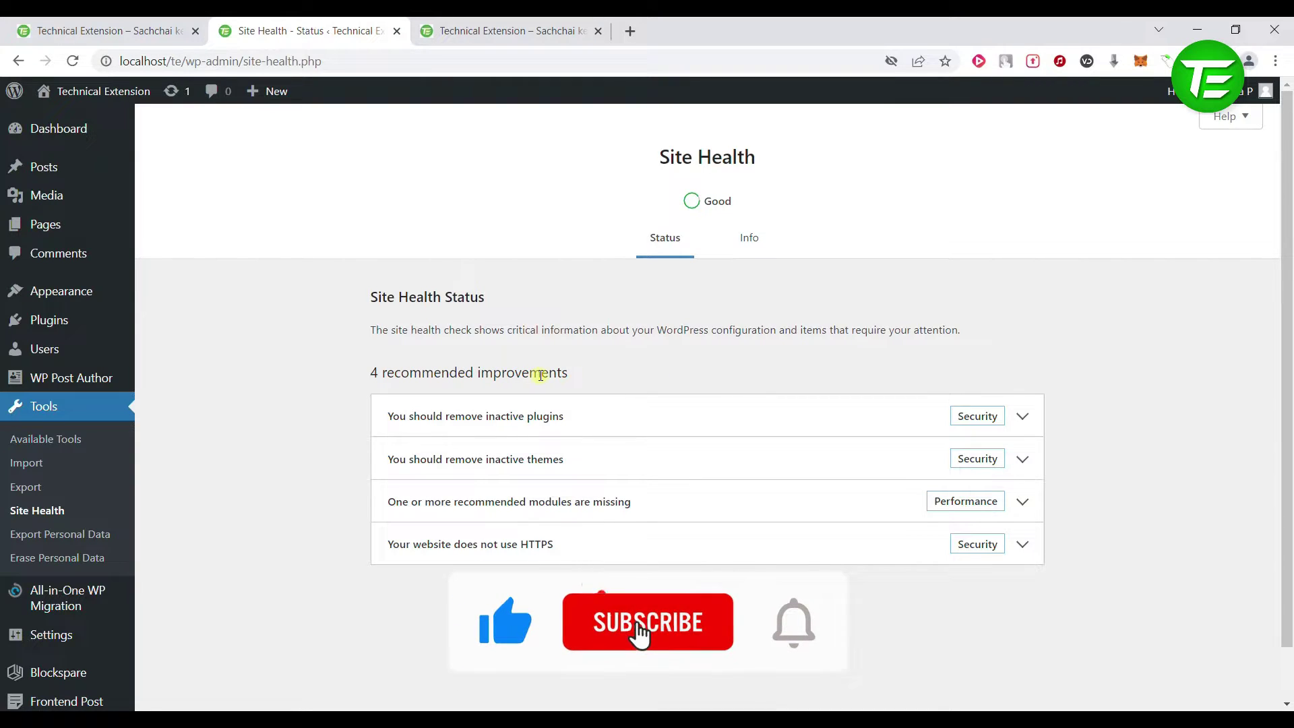
Review the recommended improvements and passed tests in Site Health, including the details of the inactive plugins recommendation
{"action": "scroll", "coordinate": [872, 620], "scroll_direction": "down", "scroll_amount": 2}
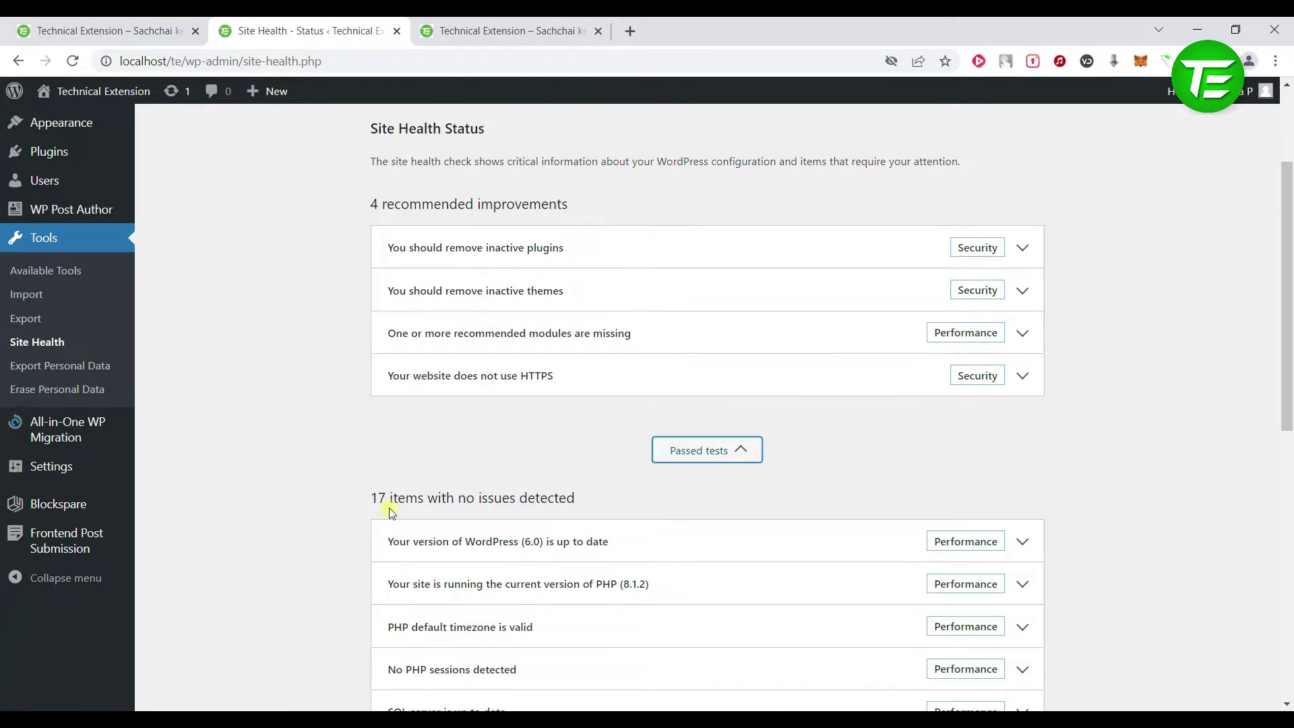
{"action": "scroll", "coordinate": [976, 508], "scroll_direction": "down", "scroll_amount": 3}
{"action": "scroll", "coordinate": [984, 572], "scroll_direction": "down", "scroll_amount": 2}
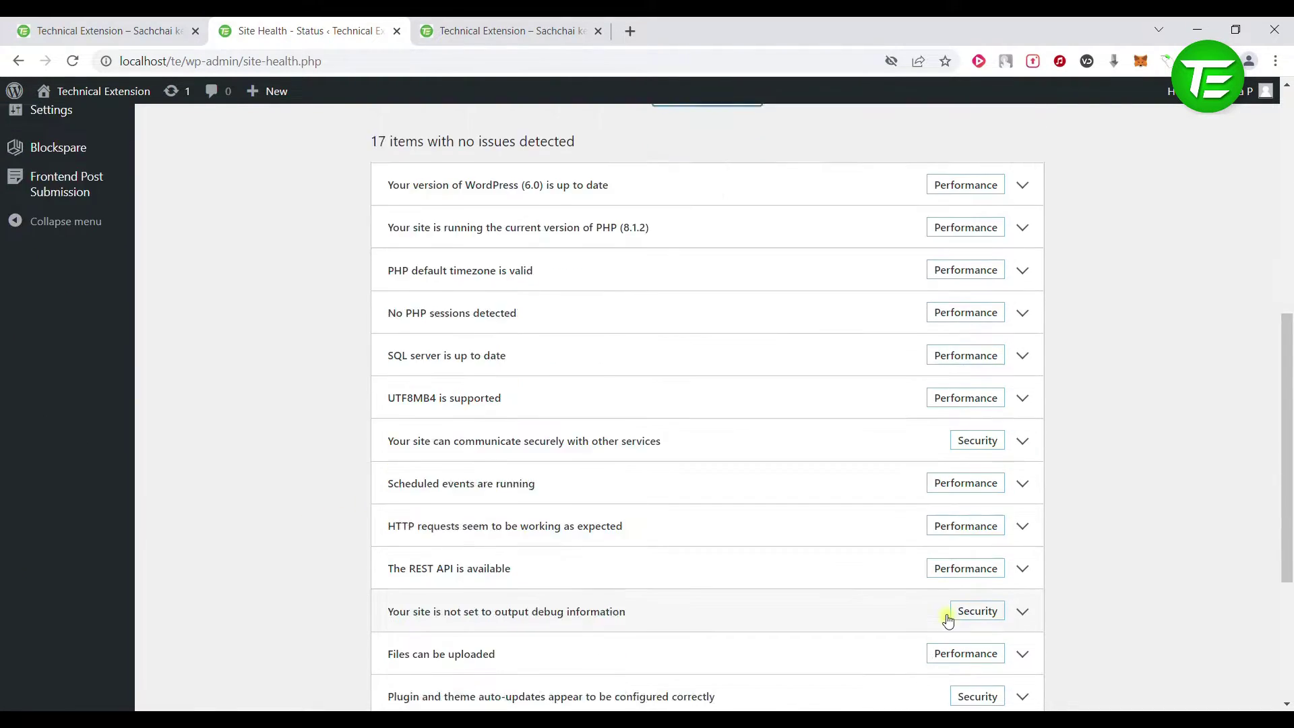
{"action": "scroll", "coordinate": [943, 607], "scroll_direction": "down", "scroll_amount": 4}
{"action": "scroll", "coordinate": [943, 593], "scroll_direction": "up", "scroll_amount": 9}
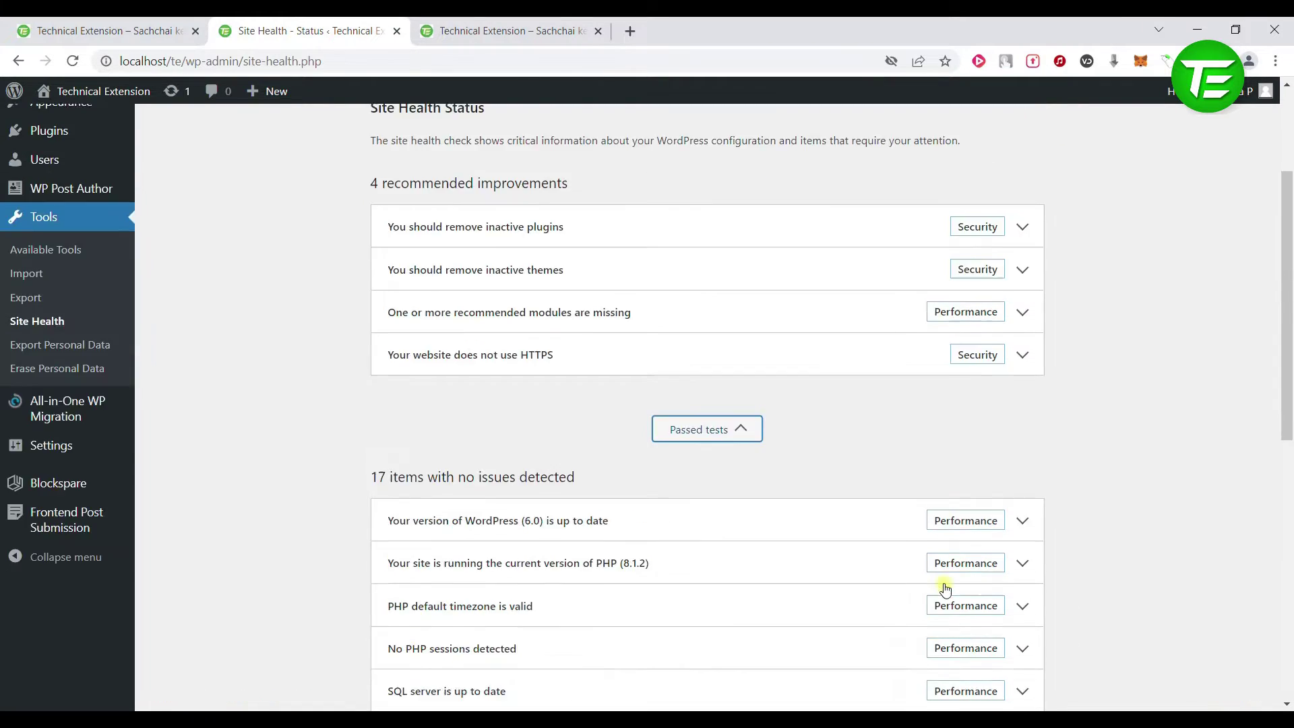
{"action": "scroll", "coordinate": [944, 588], "scroll_direction": "up", "scroll_amount": 3}
{"action": "left_click", "coordinate": [1026, 417]}
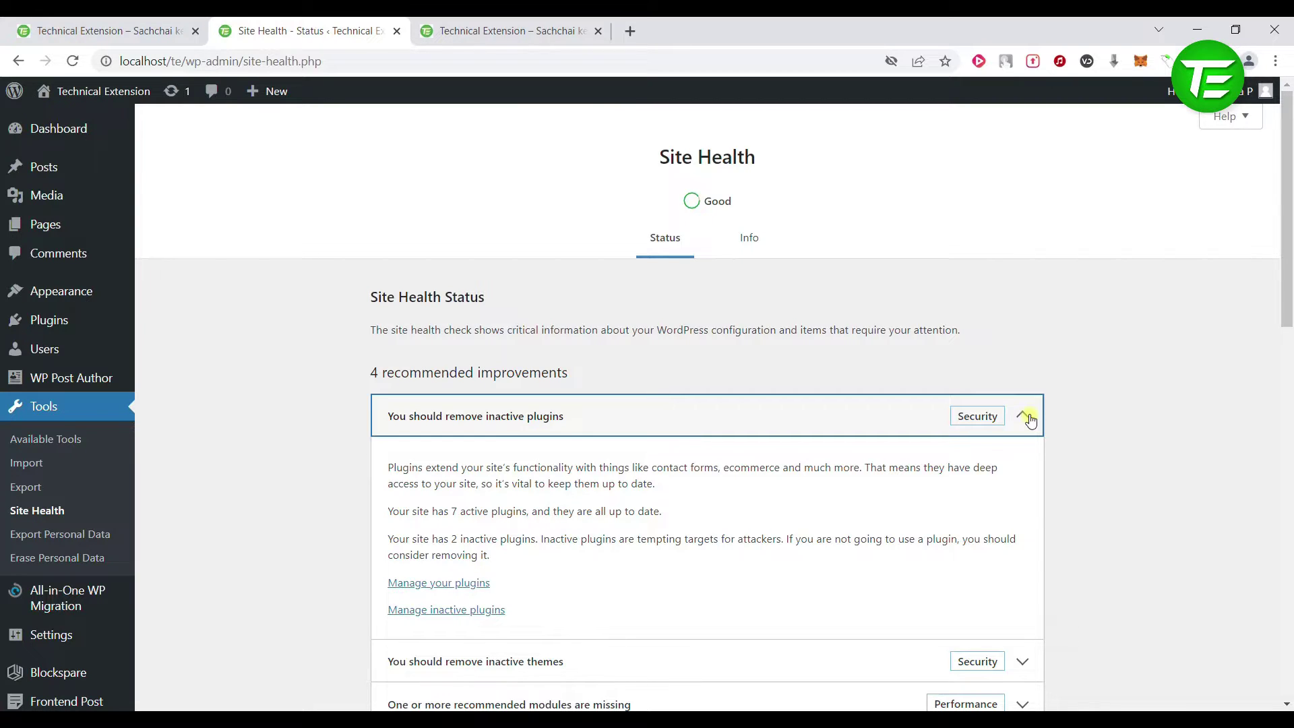
{"action": "left_click", "coordinate": [1026, 416]}
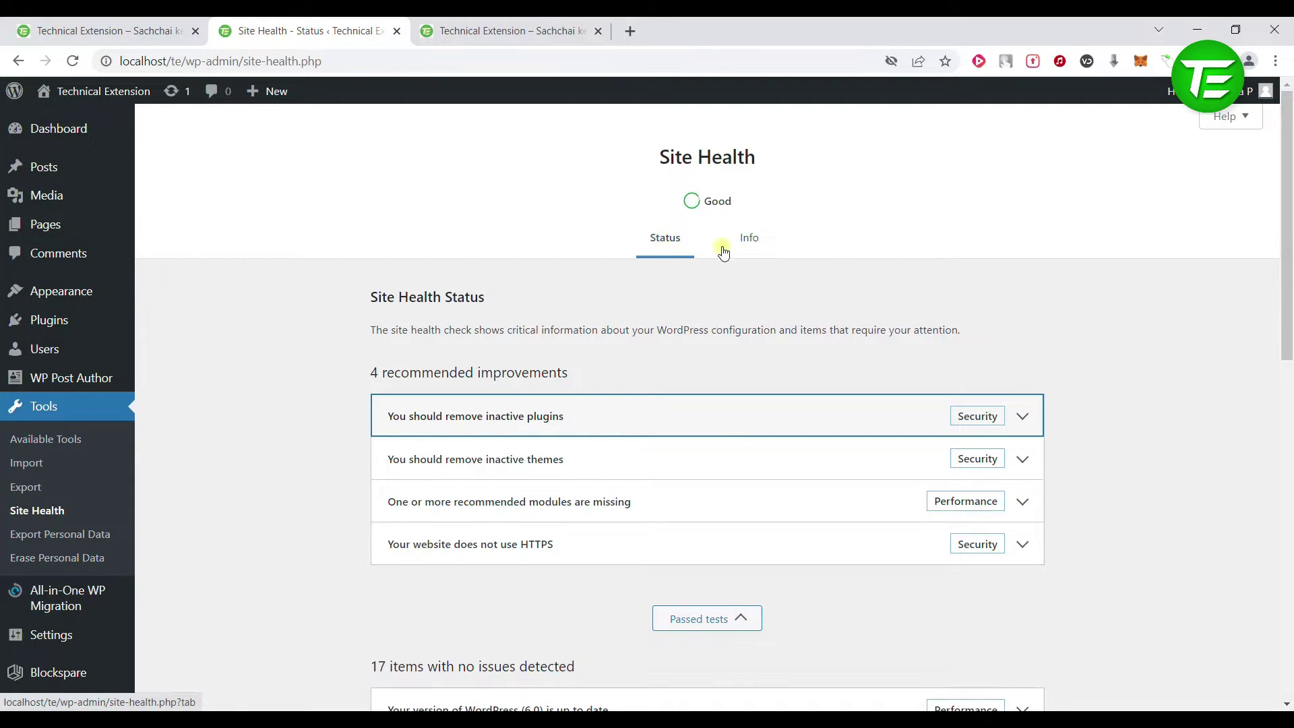
Show the Site Health info and examine the WordPress section, highlighting the Home URL before collapsing it
{"action": "left_click", "coordinate": [755, 247]}
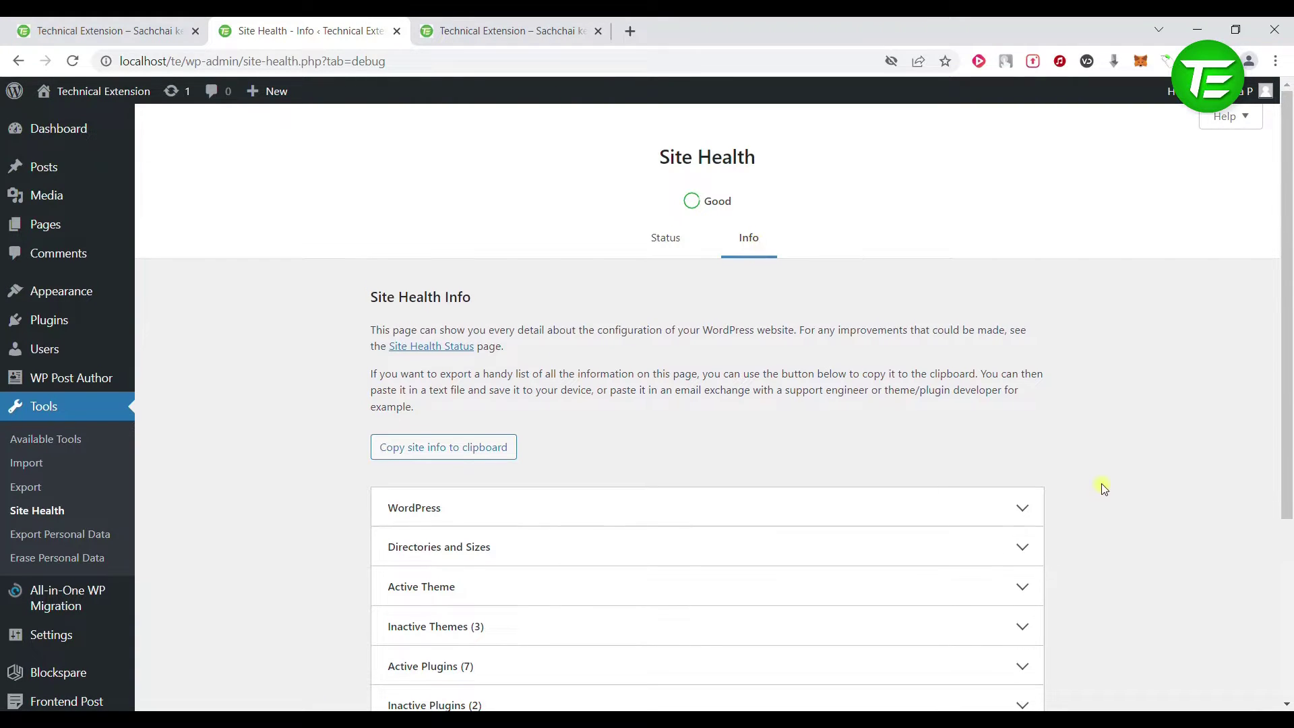
{"action": "scroll", "coordinate": [681, 503], "scroll_direction": "down", "scroll_amount": 1}
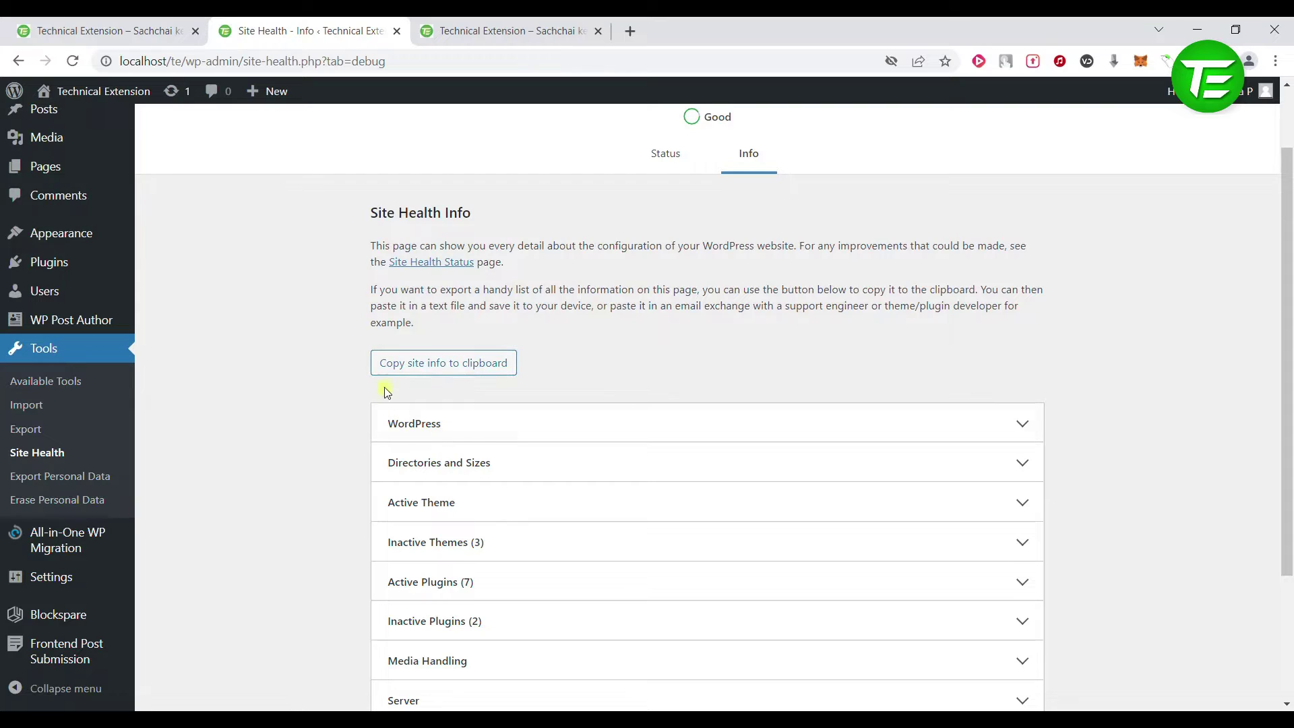
{"action": "scroll", "coordinate": [604, 382], "scroll_direction": "down", "scroll_amount": 2}
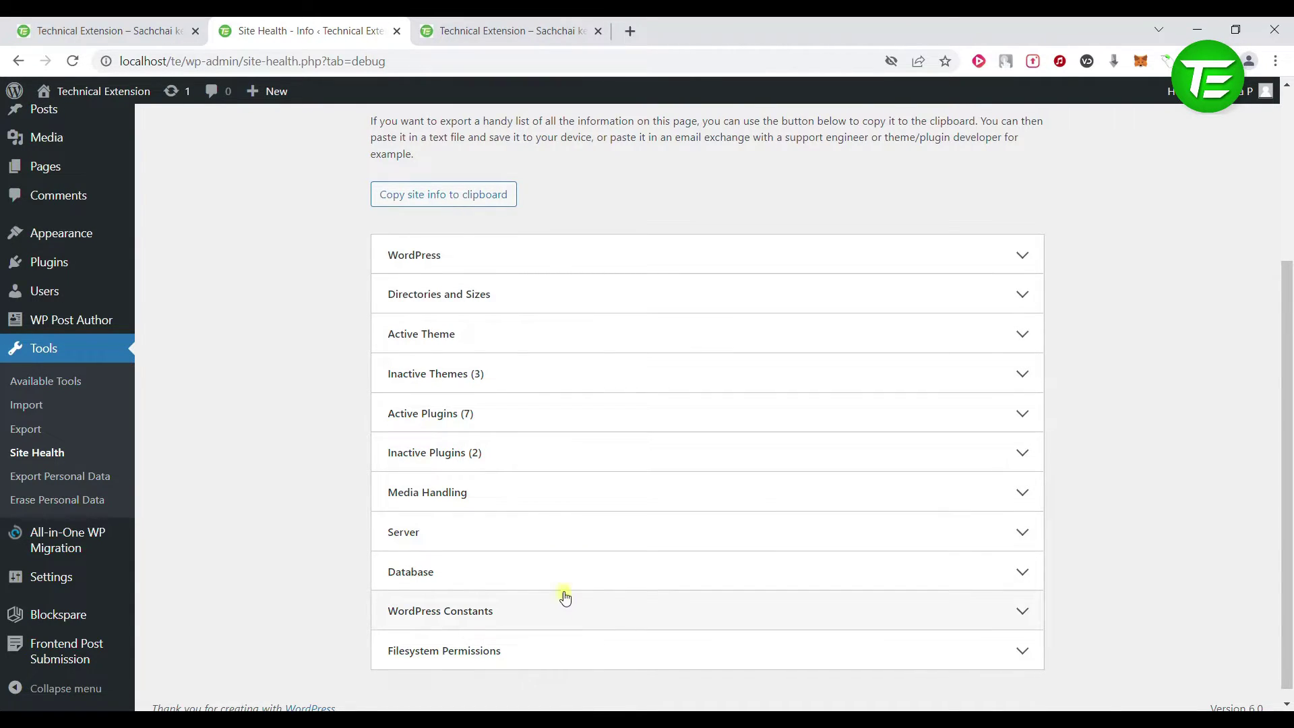
{"action": "left_click", "coordinate": [531, 250]}
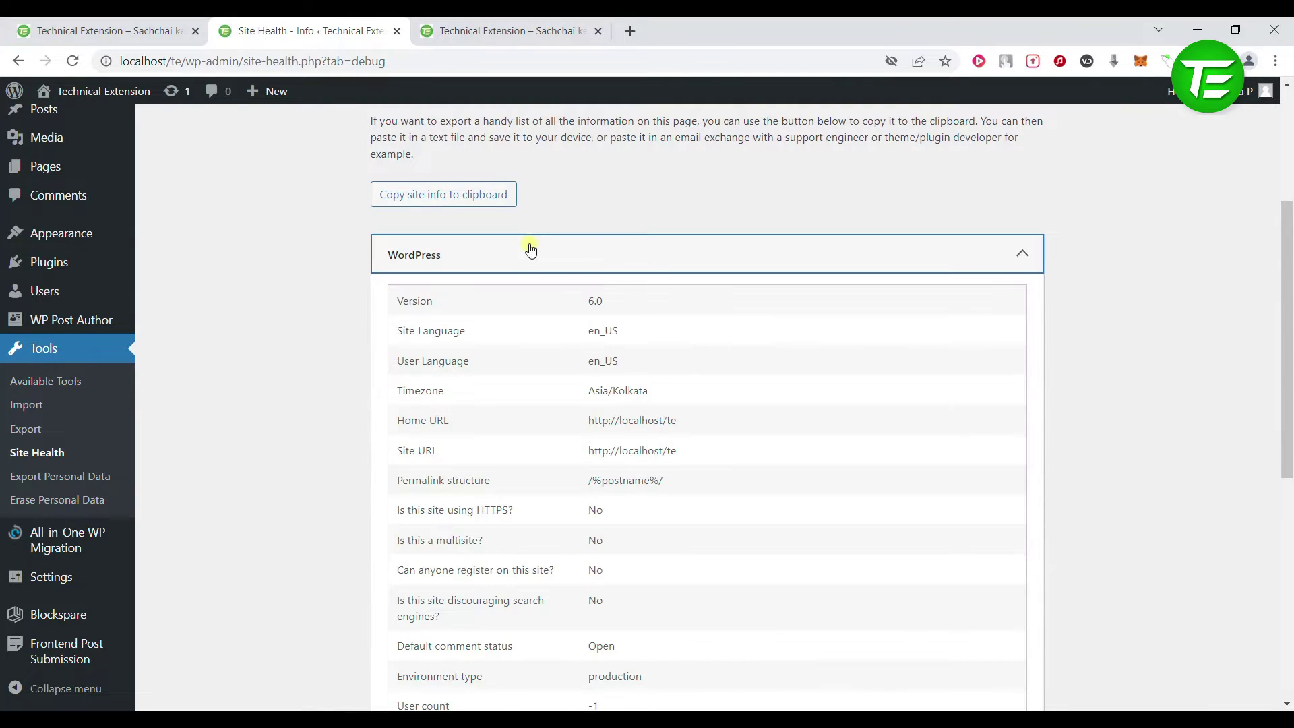
{"action": "scroll", "coordinate": [693, 357], "scroll_direction": "down", "scroll_amount": 2}
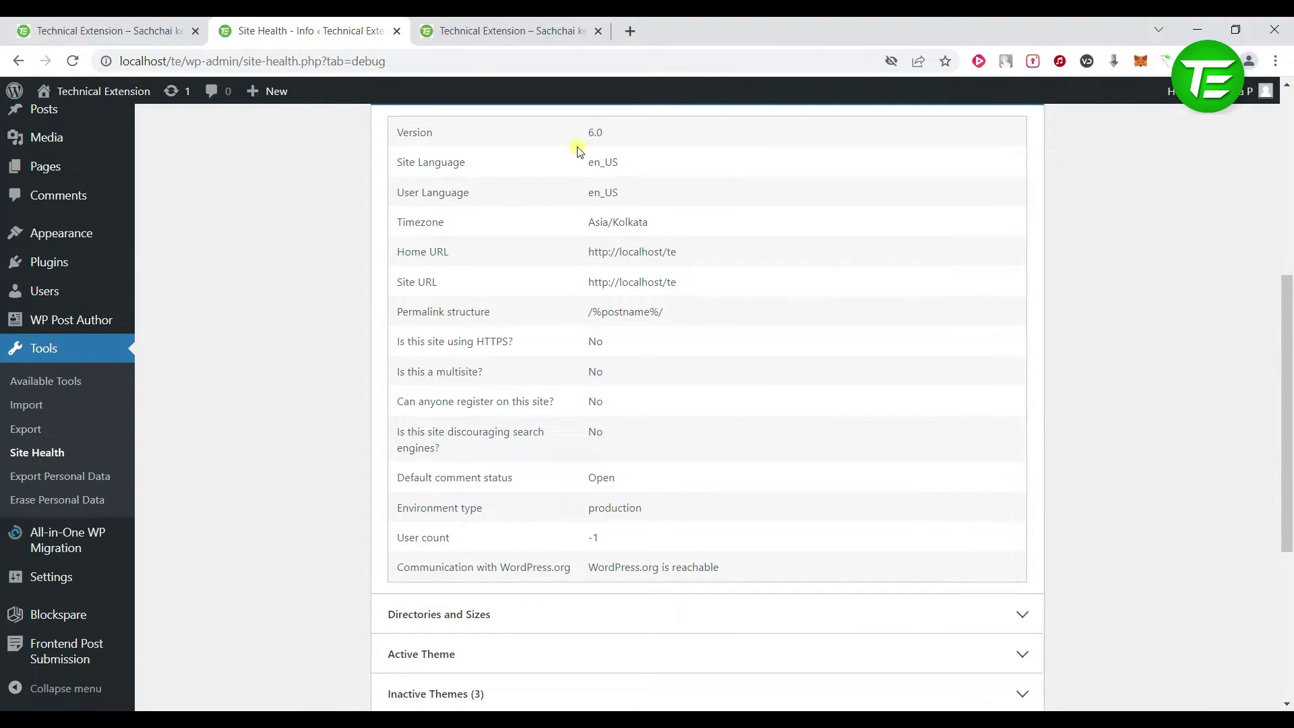
{"action": "scroll", "coordinate": [638, 482], "scroll_direction": "up", "scroll_amount": 1}
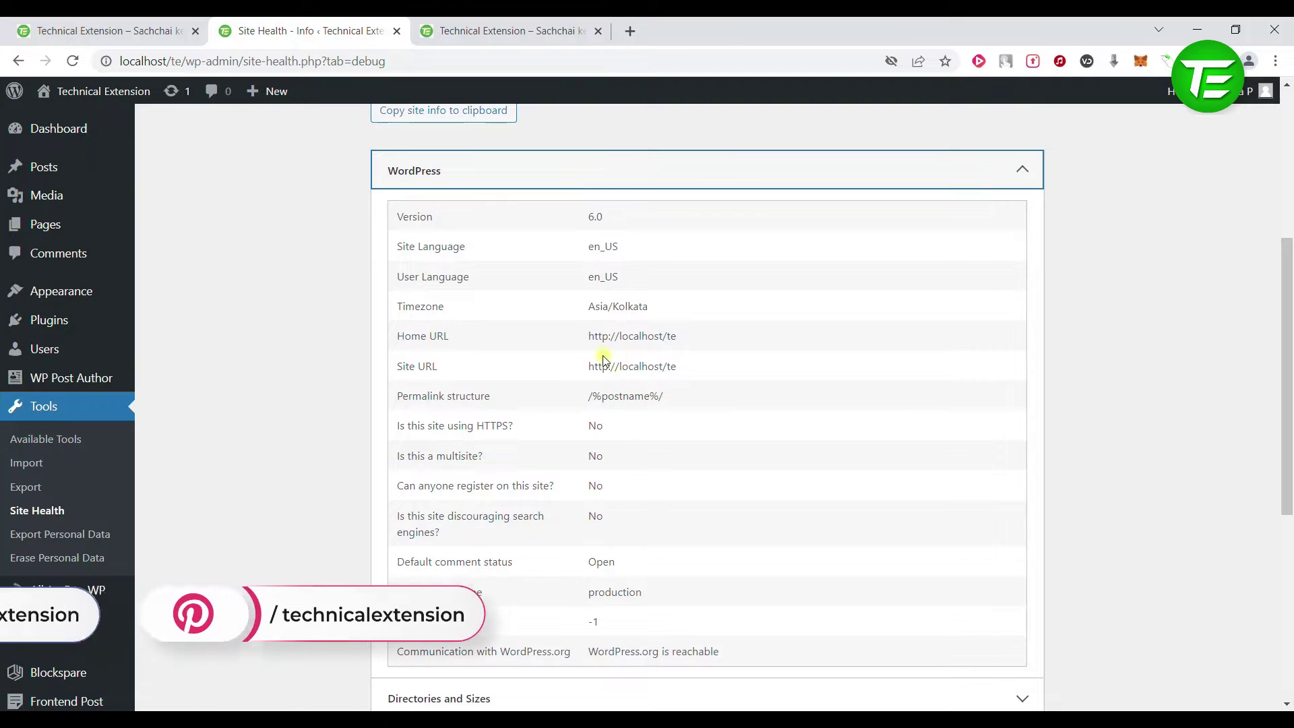
{"action": "left_click_drag", "start_coordinate": [584, 335], "coordinate": [686, 341]}
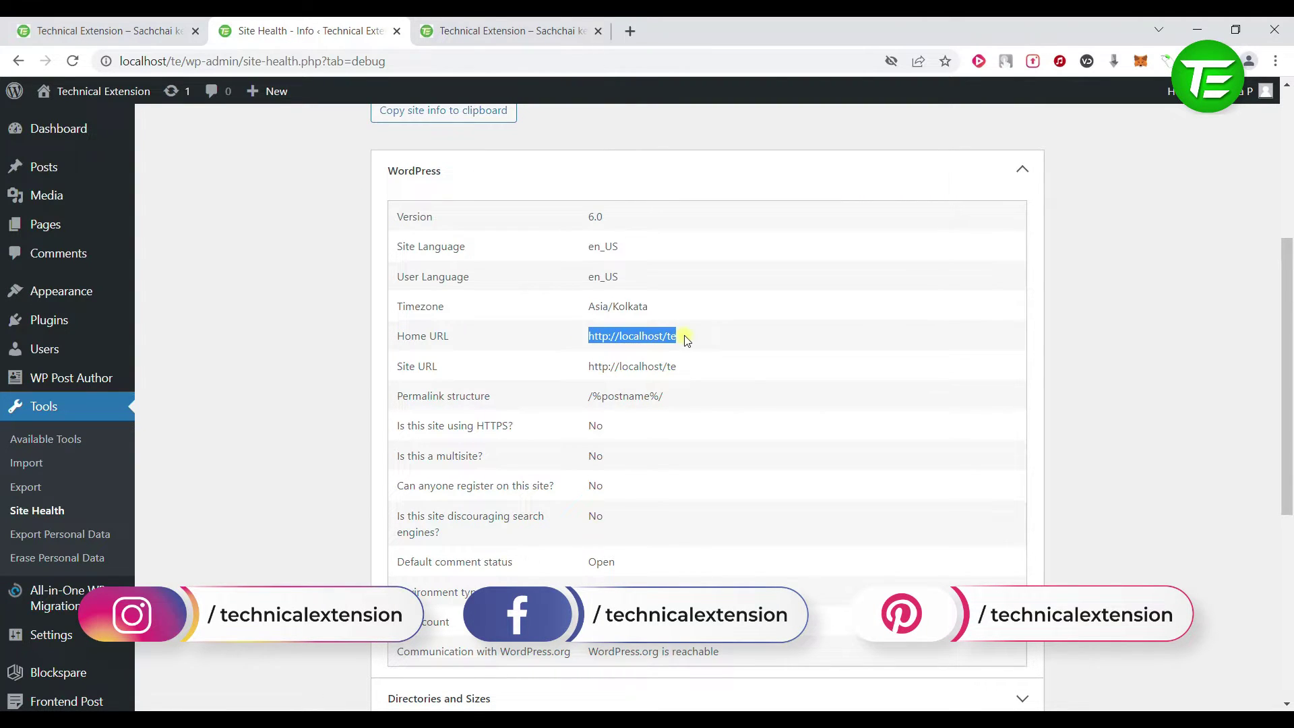
{"action": "left_click", "coordinate": [1021, 169]}
Examine the Directories and Sizes section, highlighting the WordPress, uploads, themes, plugins, database and total installation sizes before collapsing it
{"action": "left_click", "coordinate": [512, 283]}
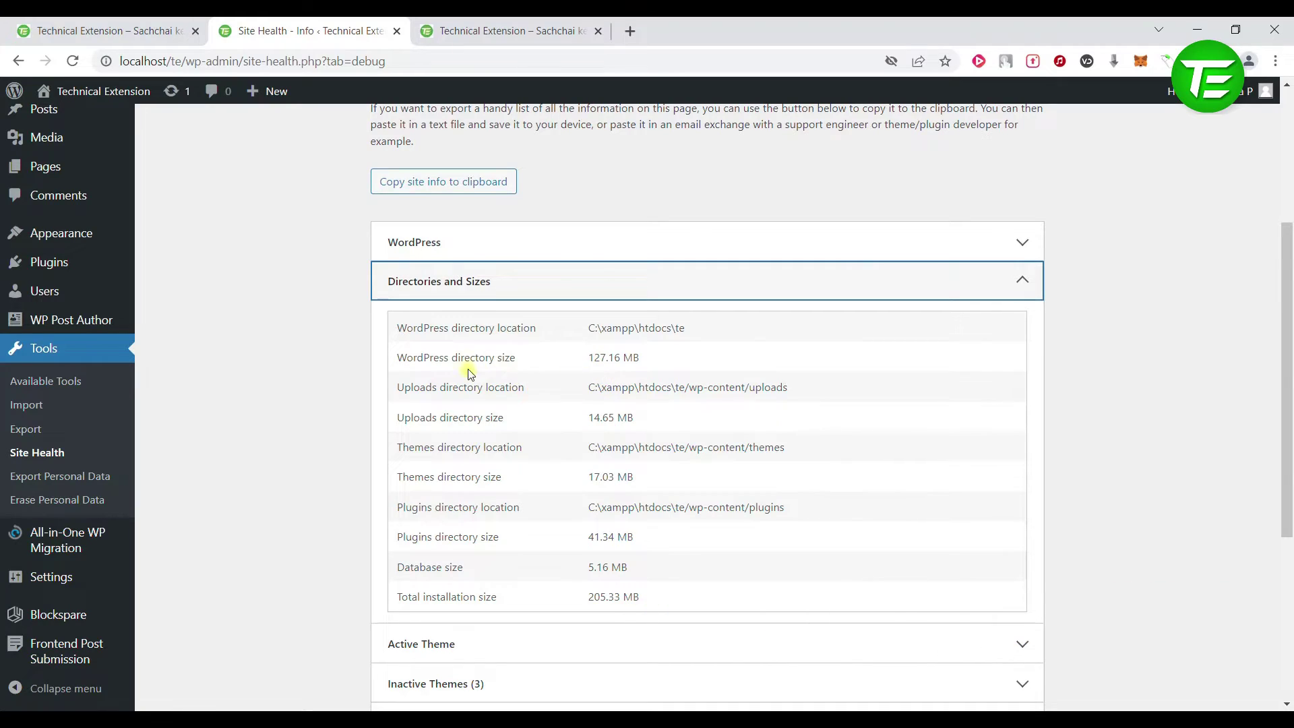
{"action": "left_click_drag", "start_coordinate": [585, 358], "coordinate": [649, 362]}
{"action": "left_click_drag", "start_coordinate": [588, 417], "coordinate": [640, 422]}
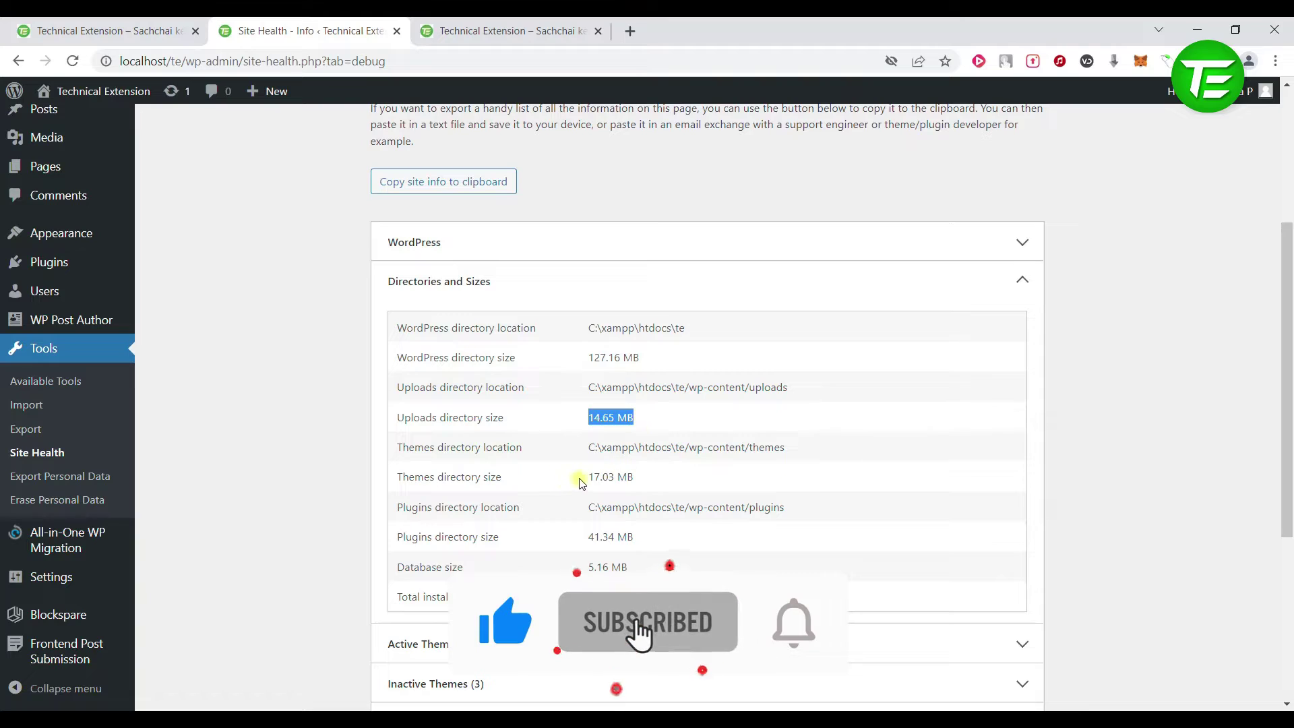
{"action": "left_click_drag", "start_coordinate": [589, 478], "coordinate": [644, 481]}
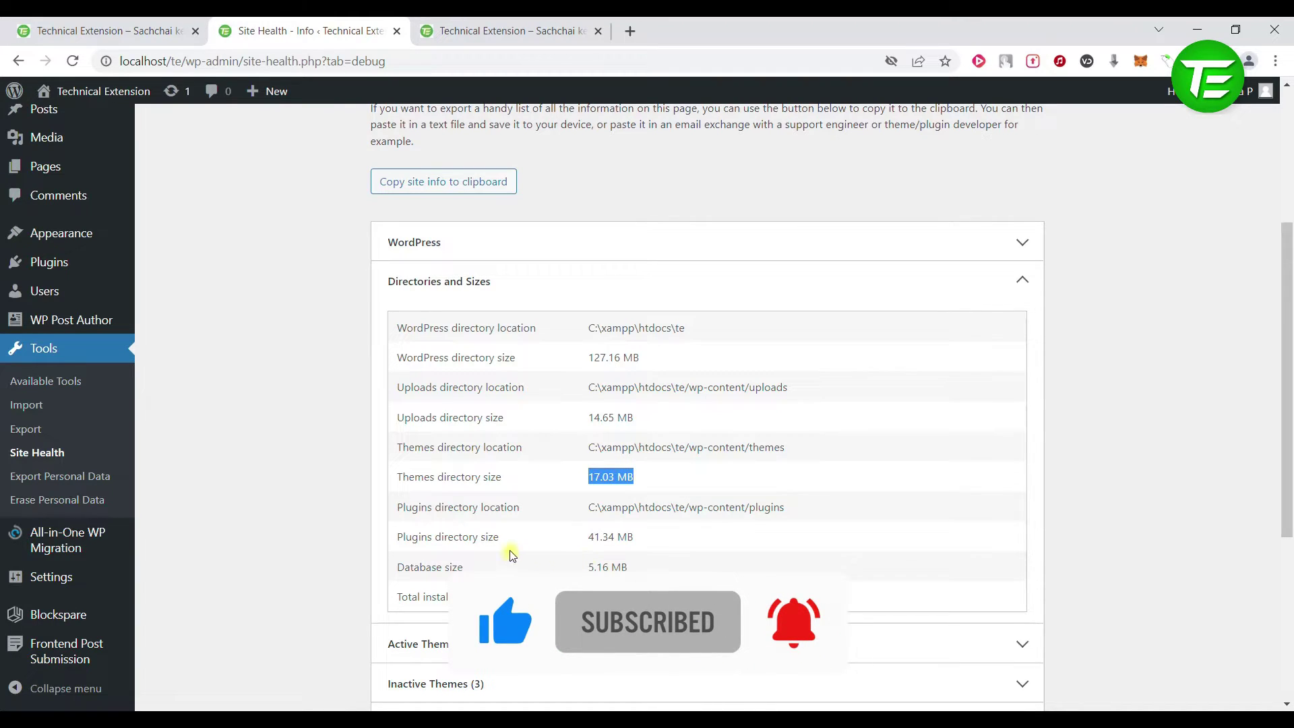
{"action": "left_click_drag", "start_coordinate": [584, 537], "coordinate": [652, 537]}
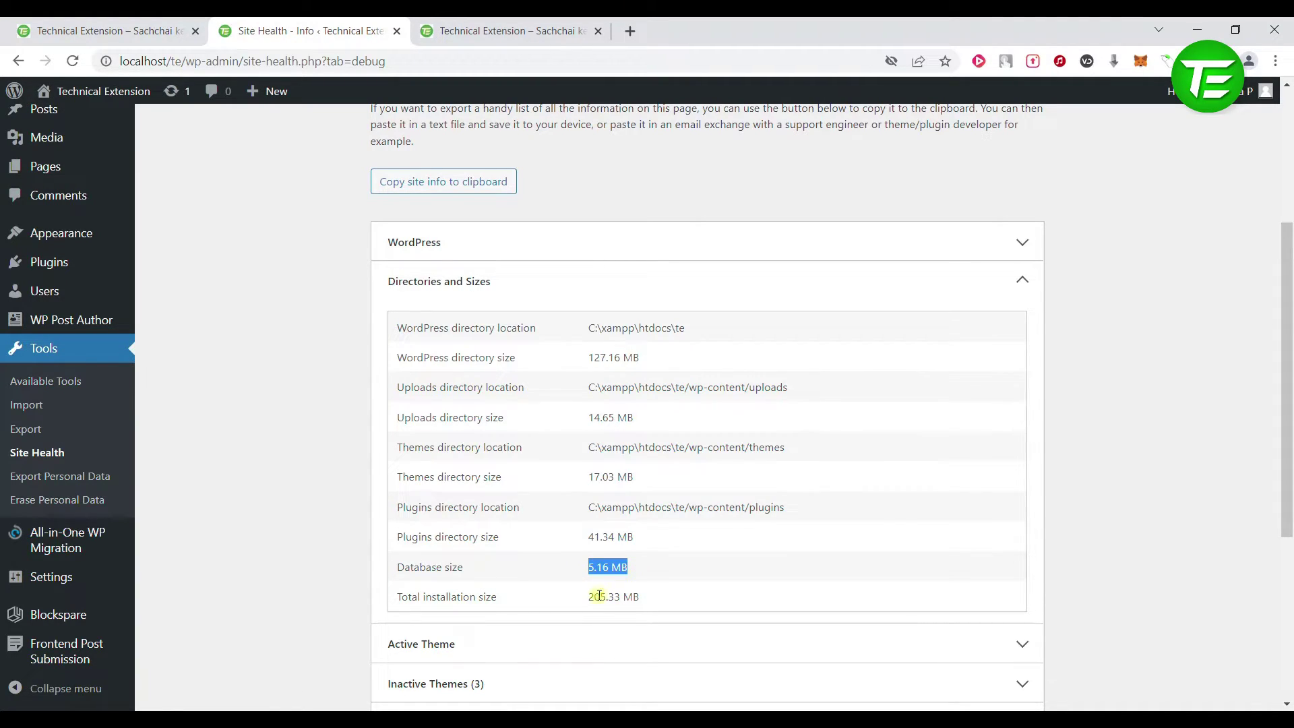
{"action": "left_click_drag", "start_coordinate": [587, 596], "coordinate": [669, 608]}
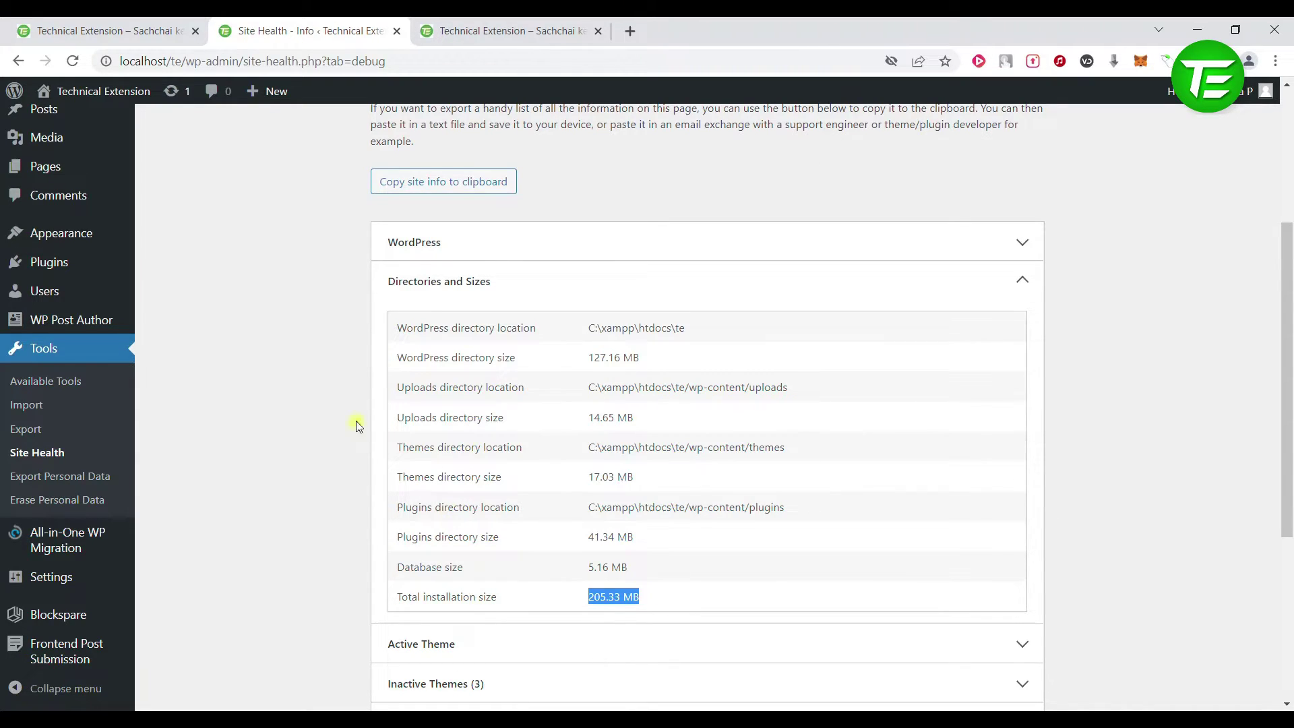
{"action": "left_click", "coordinate": [426, 287]}
Examine the Database section, highlighting the extension, database host and max connections number before collapsing it
{"action": "left_click", "coordinate": [479, 560]}
{"action": "scroll", "coordinate": [482, 563], "scroll_direction": "down", "scroll_amount": 2}
{"action": "scroll", "coordinate": [484, 563], "scroll_direction": "down", "scroll_amount": 1}
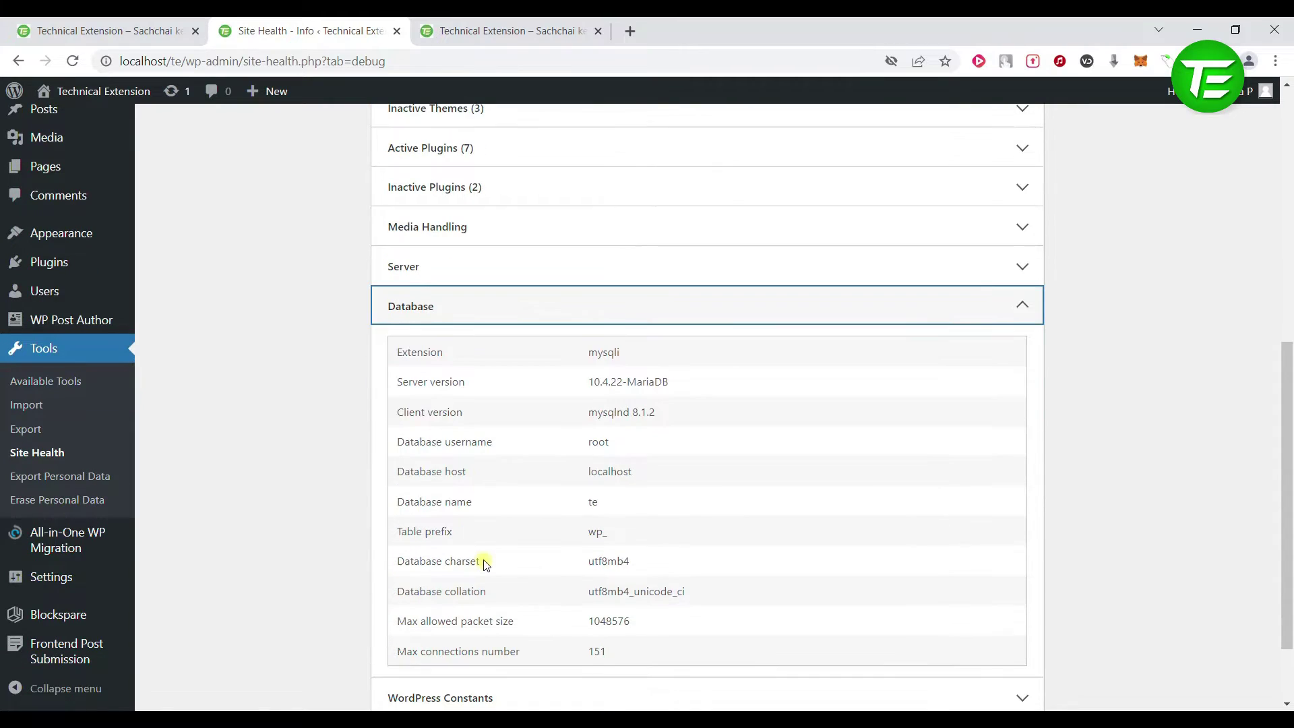
{"action": "left_click_drag", "start_coordinate": [585, 356], "coordinate": [629, 359]}
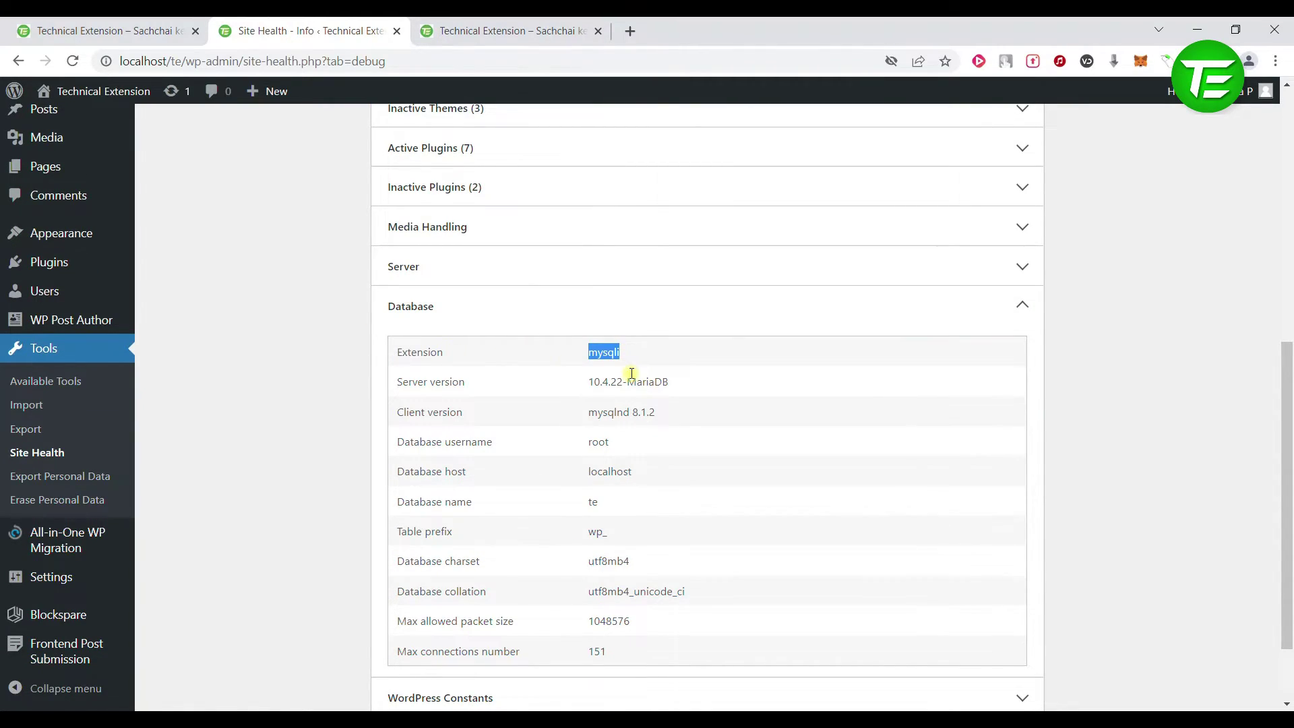
{"action": "left_click_drag", "start_coordinate": [587, 442], "coordinate": [636, 477]}
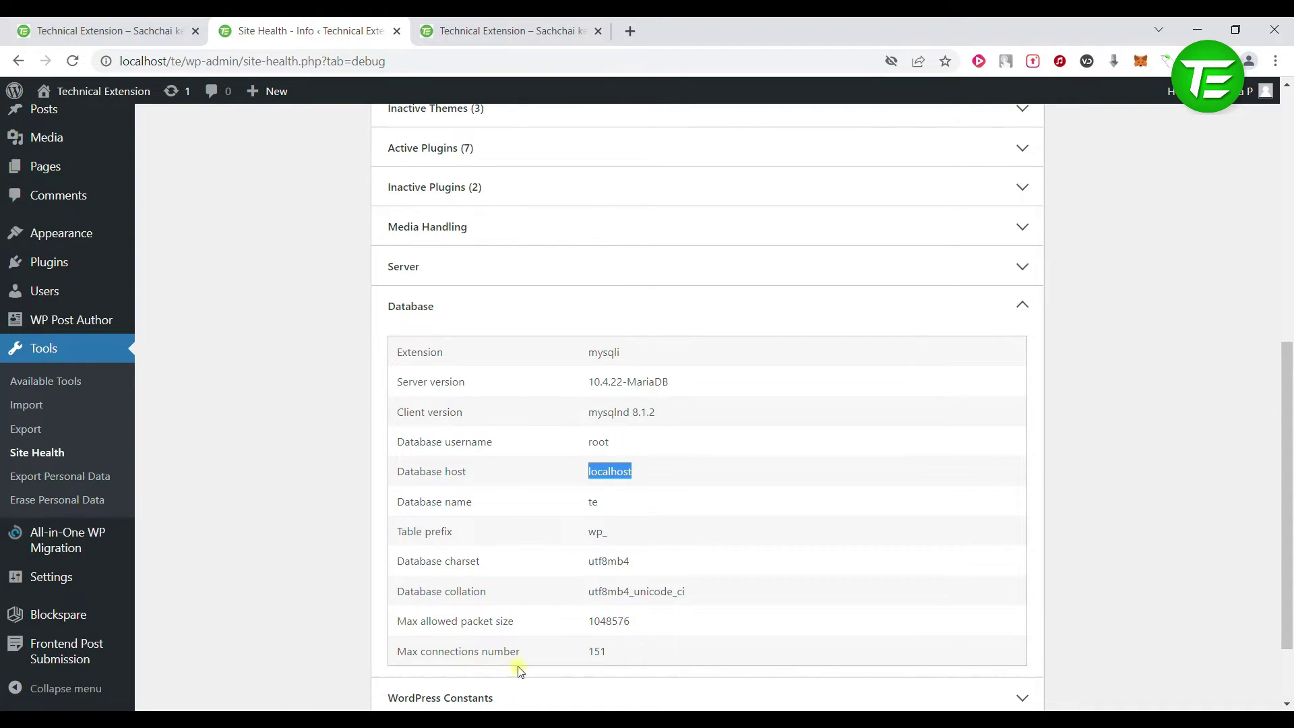
{"action": "left_click_drag", "start_coordinate": [584, 652], "coordinate": [627, 664]}
{"action": "left_click", "coordinate": [611, 327]}
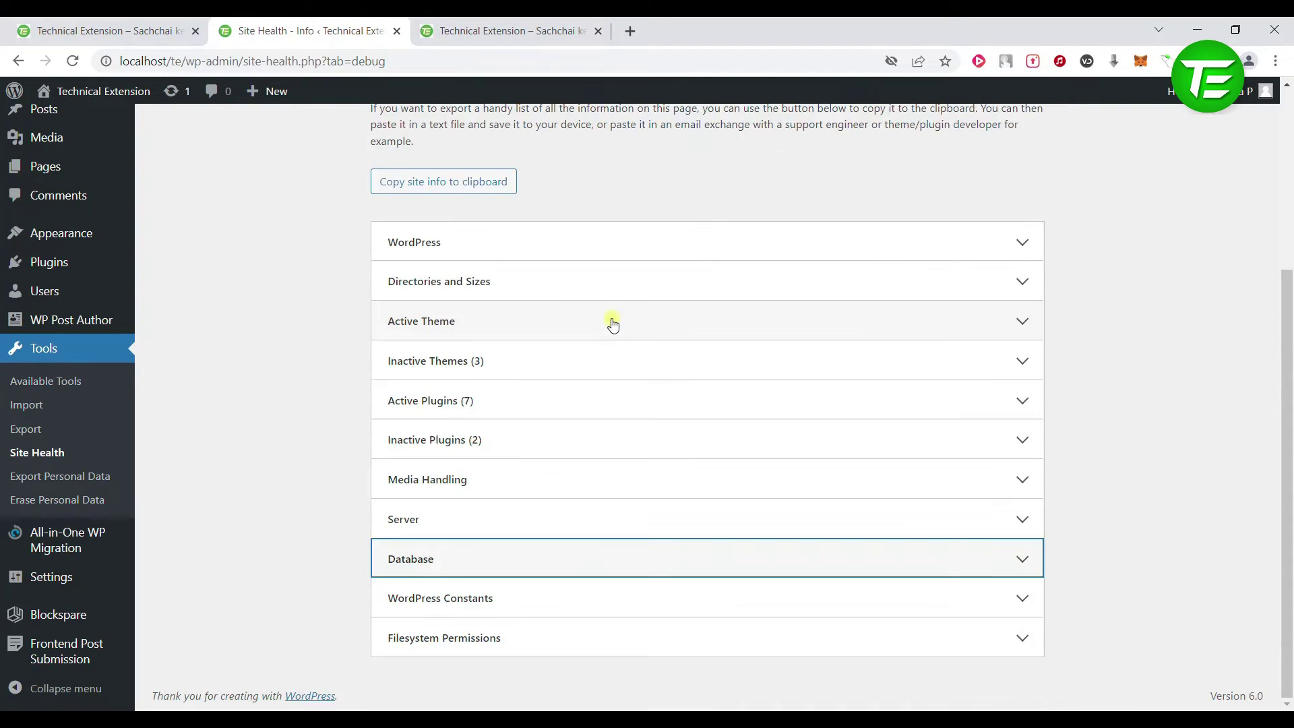
Examine the Server section, highlighting the upload max filesize and PHP post max size before collapsing it
{"action": "left_click", "coordinate": [511, 525]}
{"action": "scroll", "coordinate": [552, 622], "scroll_direction": "down", "scroll_amount": 5}
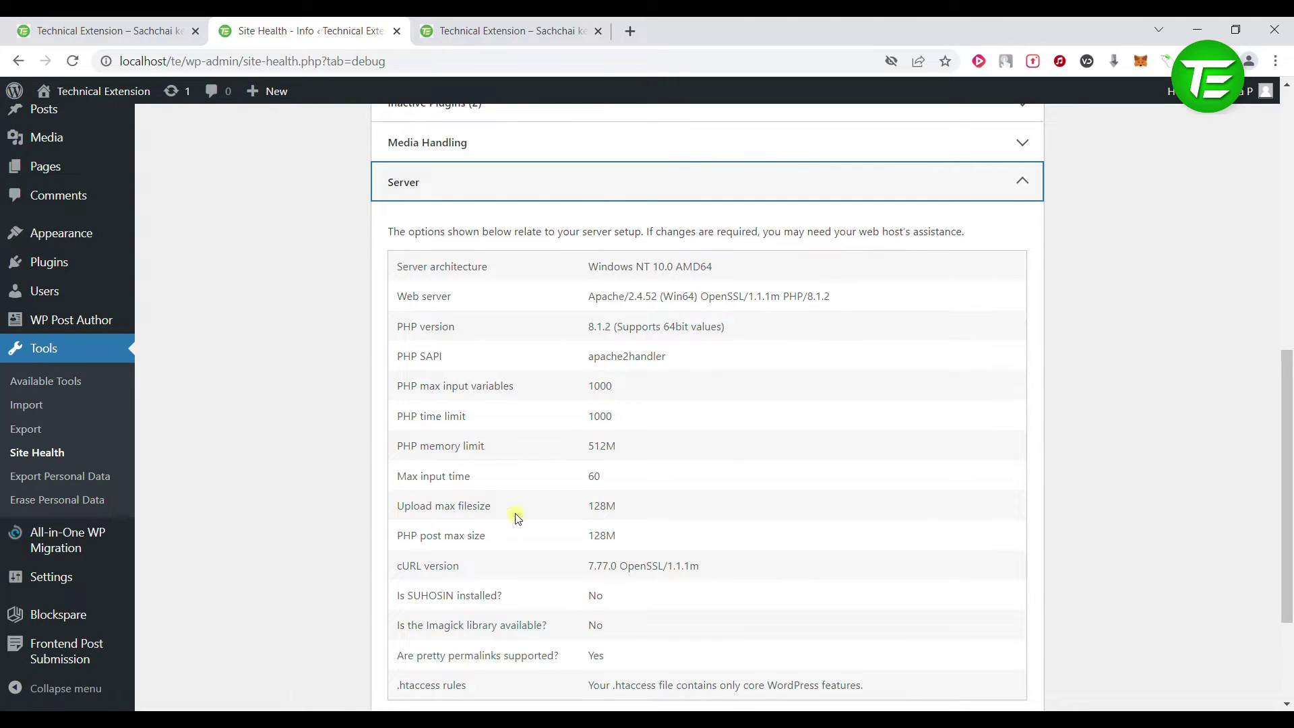
{"action": "double_click", "coordinate": [591, 506]}
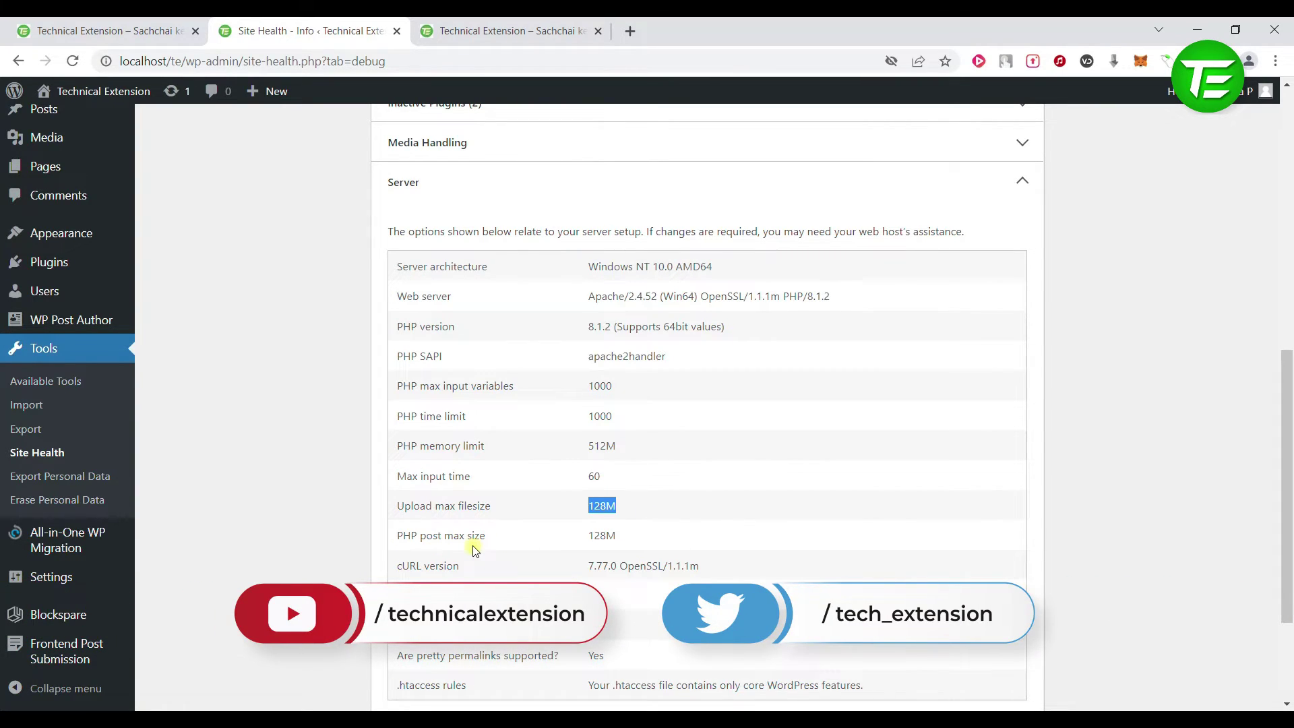
{"action": "left_click_drag", "start_coordinate": [581, 536], "coordinate": [665, 534]}
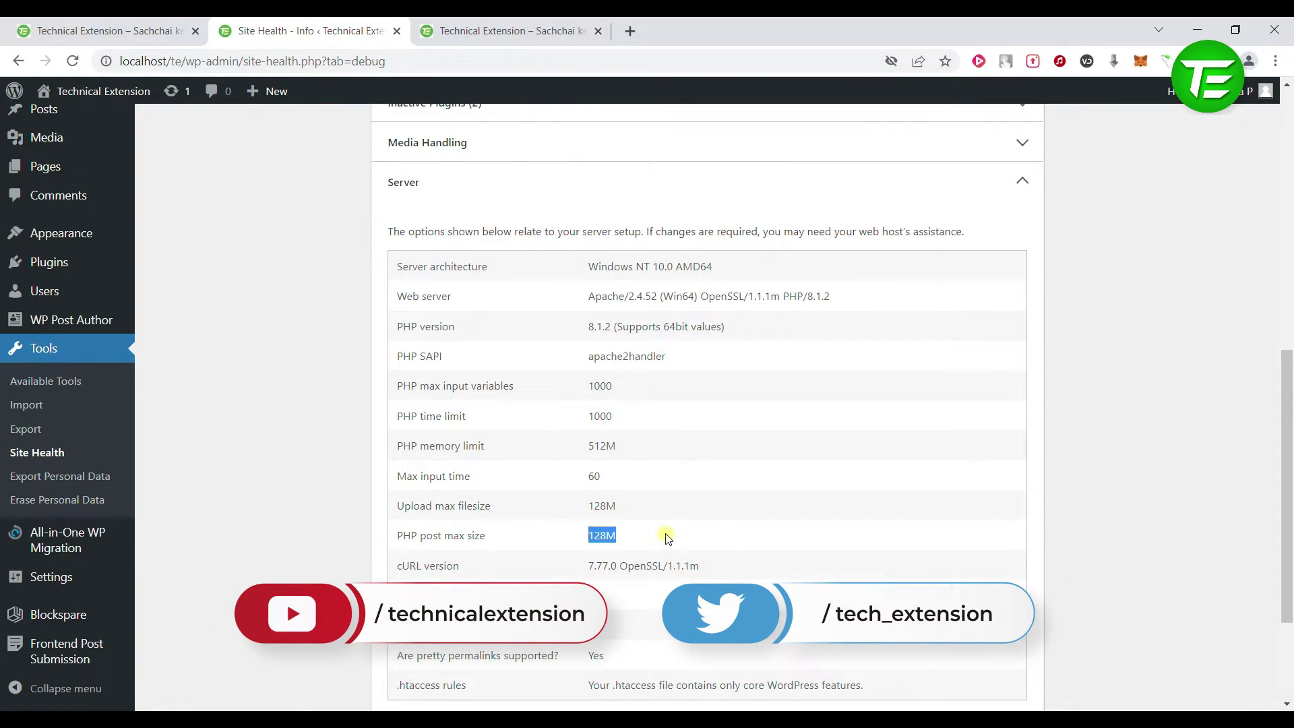
{"action": "left_click", "coordinate": [499, 185]}
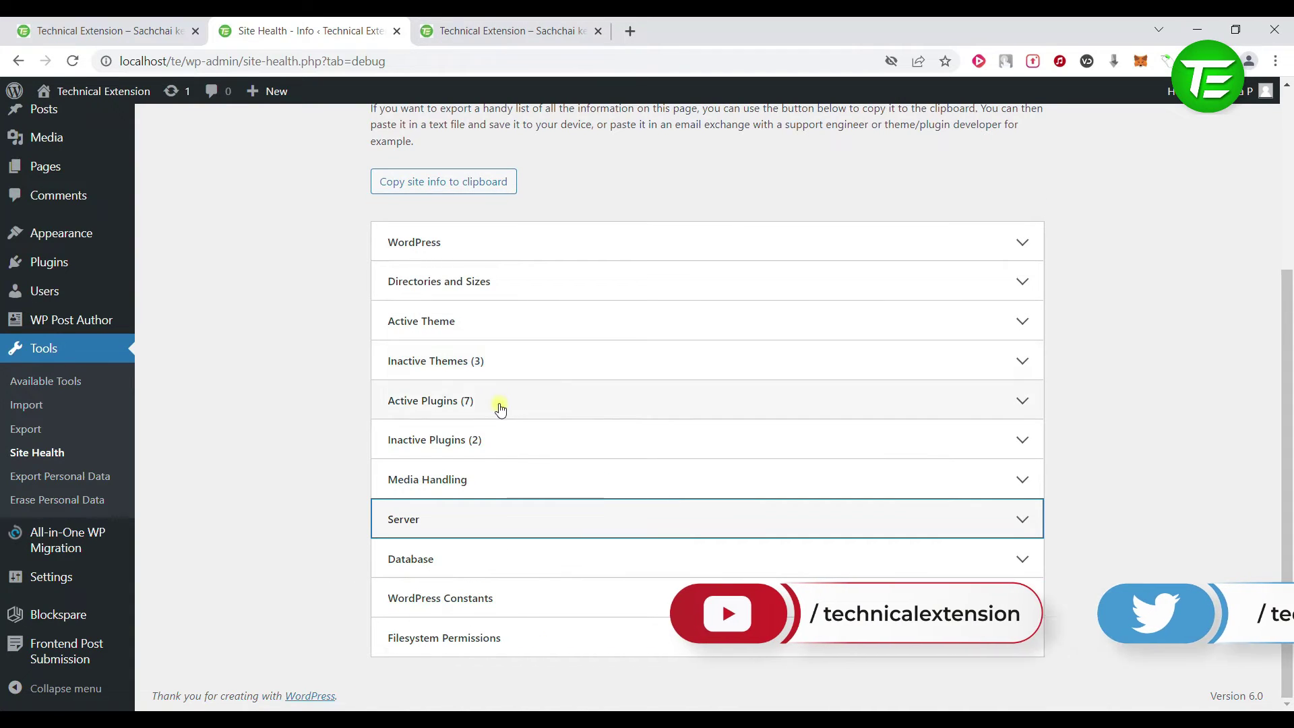
Review the inactive themes, collapse them, and expand the Active Plugins and Active Theme sections
{"action": "left_click", "coordinate": [496, 361]}
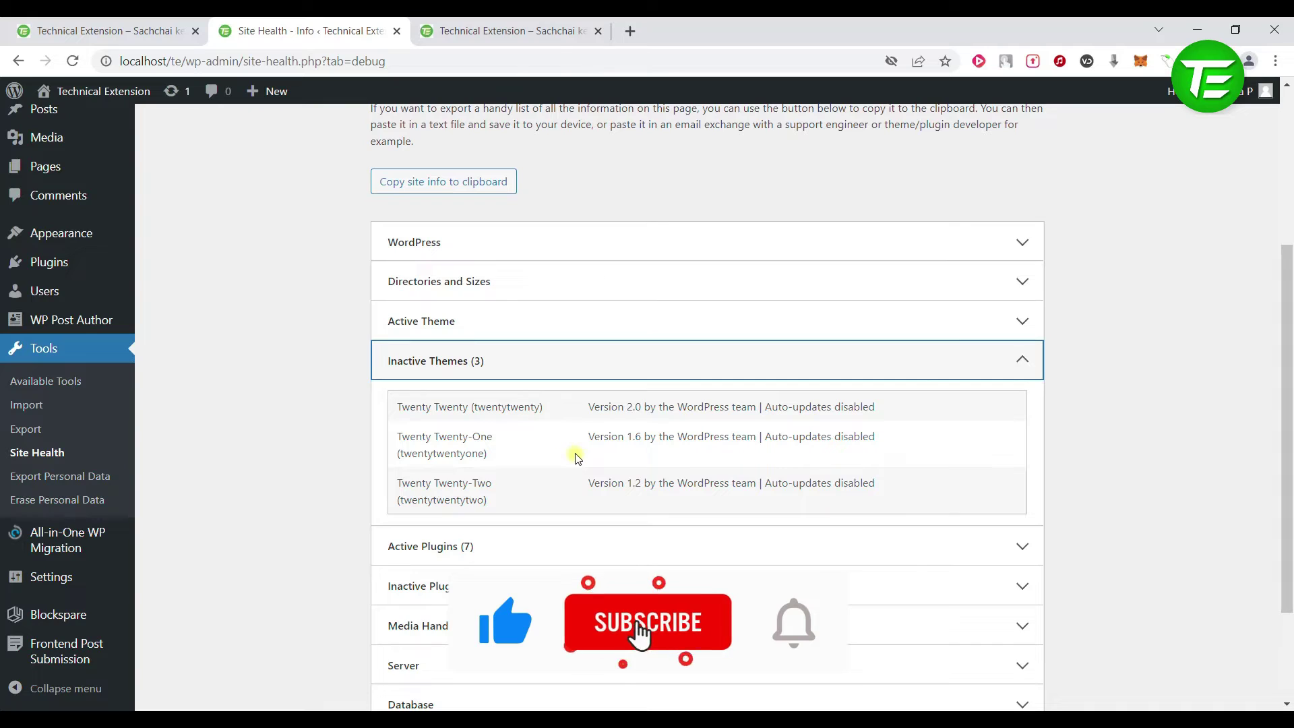
{"action": "left_click", "coordinate": [480, 379]}
{"action": "left_click", "coordinate": [475, 401]}
{"action": "left_click", "coordinate": [473, 327]}
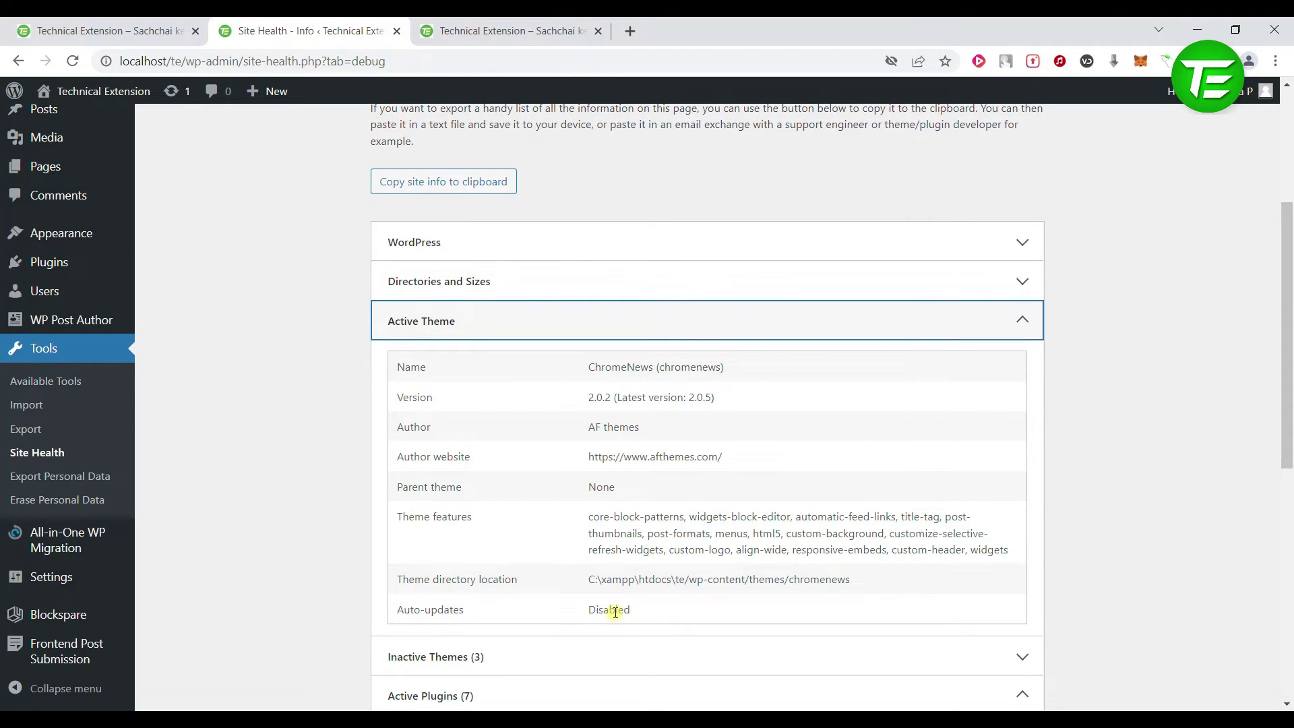
Review the list of active plugins and expand the Inactive Plugins section to check its entries
{"action": "scroll", "coordinate": [614, 611], "scroll_direction": "down", "scroll_amount": 4}
{"action": "scroll", "coordinate": [573, 512], "scroll_direction": "down", "scroll_amount": 4}
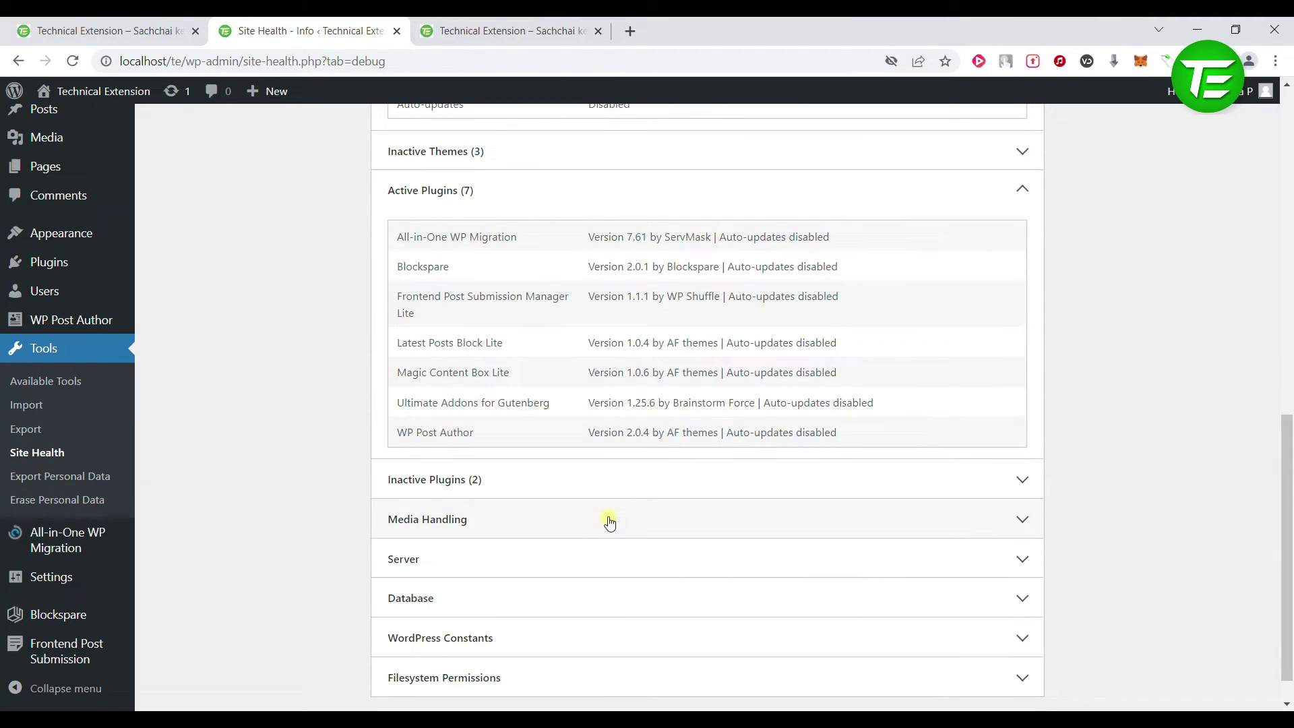
{"action": "left_click", "coordinate": [580, 483]}
{"action": "scroll", "coordinate": [595, 528], "scroll_direction": "down", "scroll_amount": 2}
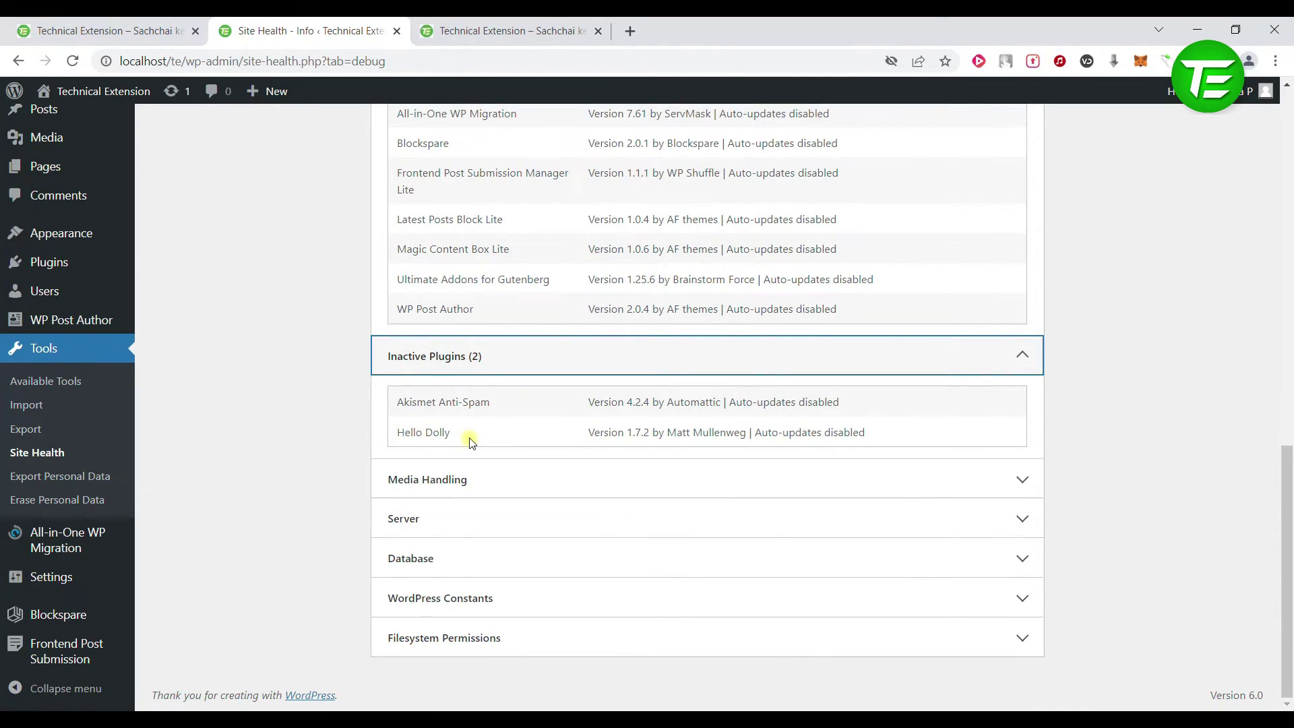
Expand the Media Handling section and review its image editor, upload size and supported file format details
{"action": "left_click", "coordinate": [496, 482]}
{"action": "scroll", "coordinate": [418, 539], "scroll_direction": "down", "scroll_amount": 3}
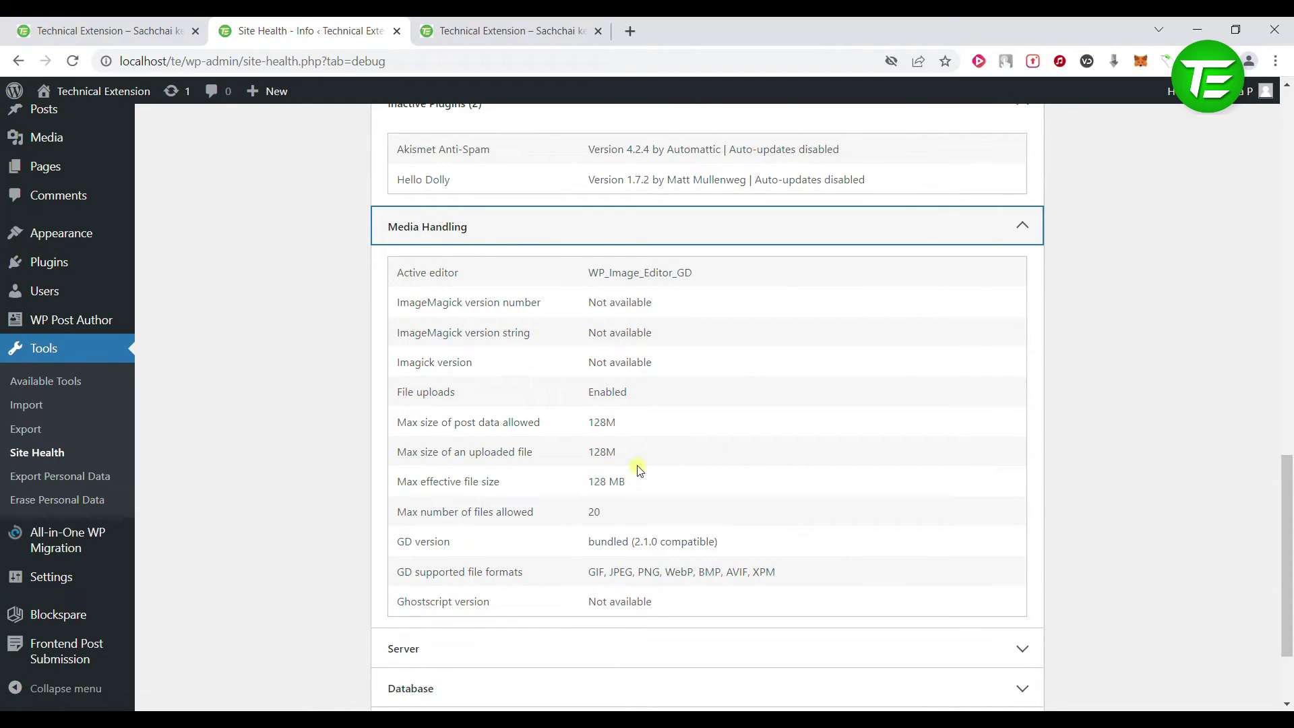
{"action": "scroll", "coordinate": [639, 470], "scroll_direction": "down", "scroll_amount": 2}
Review the WordPress Constants section through to its last entry, and expand Filesystem Permissions to check the directories' write access
{"action": "left_click", "coordinate": [572, 609]}
{"action": "scroll", "coordinate": [571, 609], "scroll_direction": "down", "scroll_amount": 4}
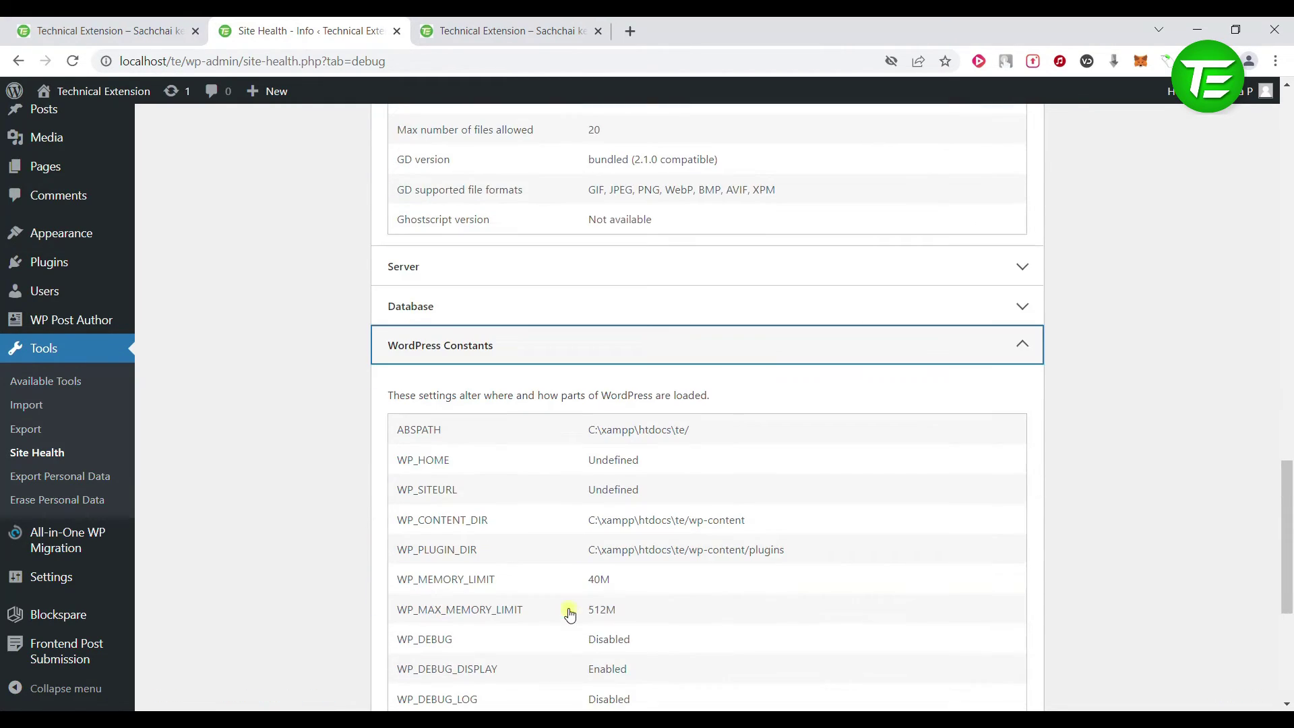
{"action": "scroll", "coordinate": [568, 612], "scroll_direction": "down", "scroll_amount": 5}
{"action": "scroll", "coordinate": [569, 611], "scroll_direction": "up", "scroll_amount": 2}
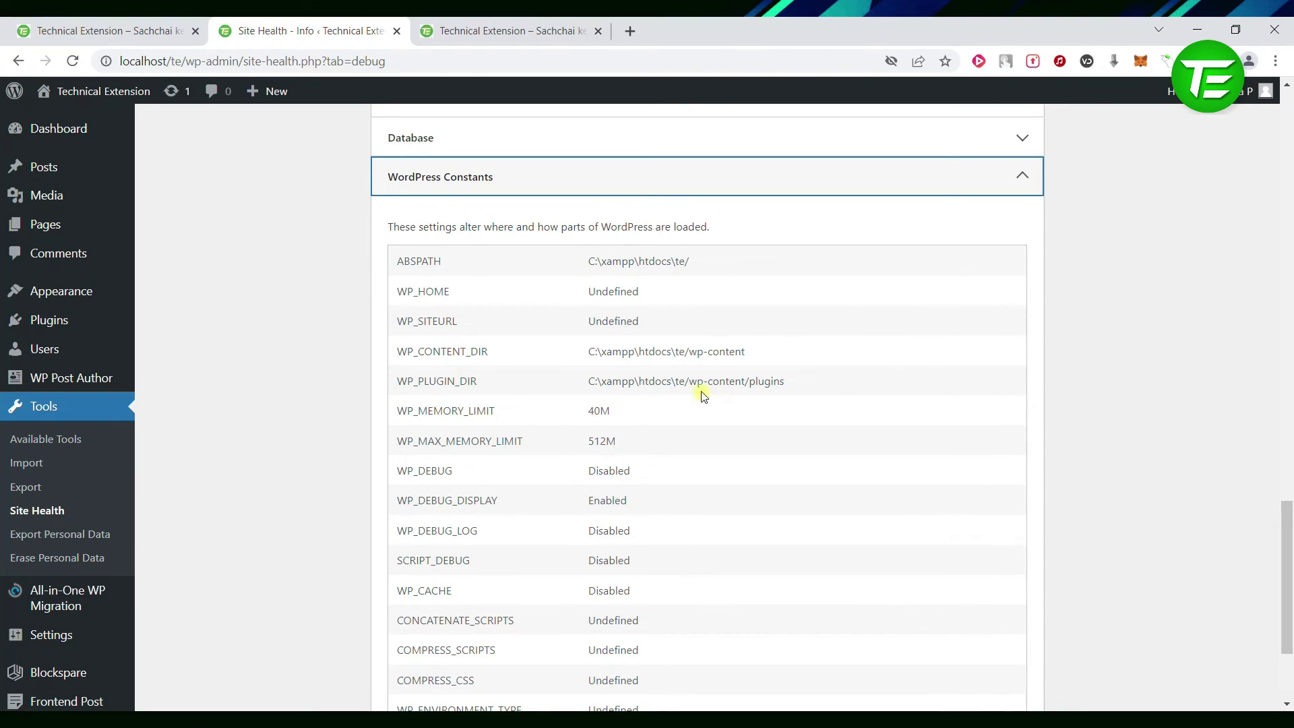
{"action": "scroll", "coordinate": [810, 423], "scroll_direction": "down", "scroll_amount": 3}
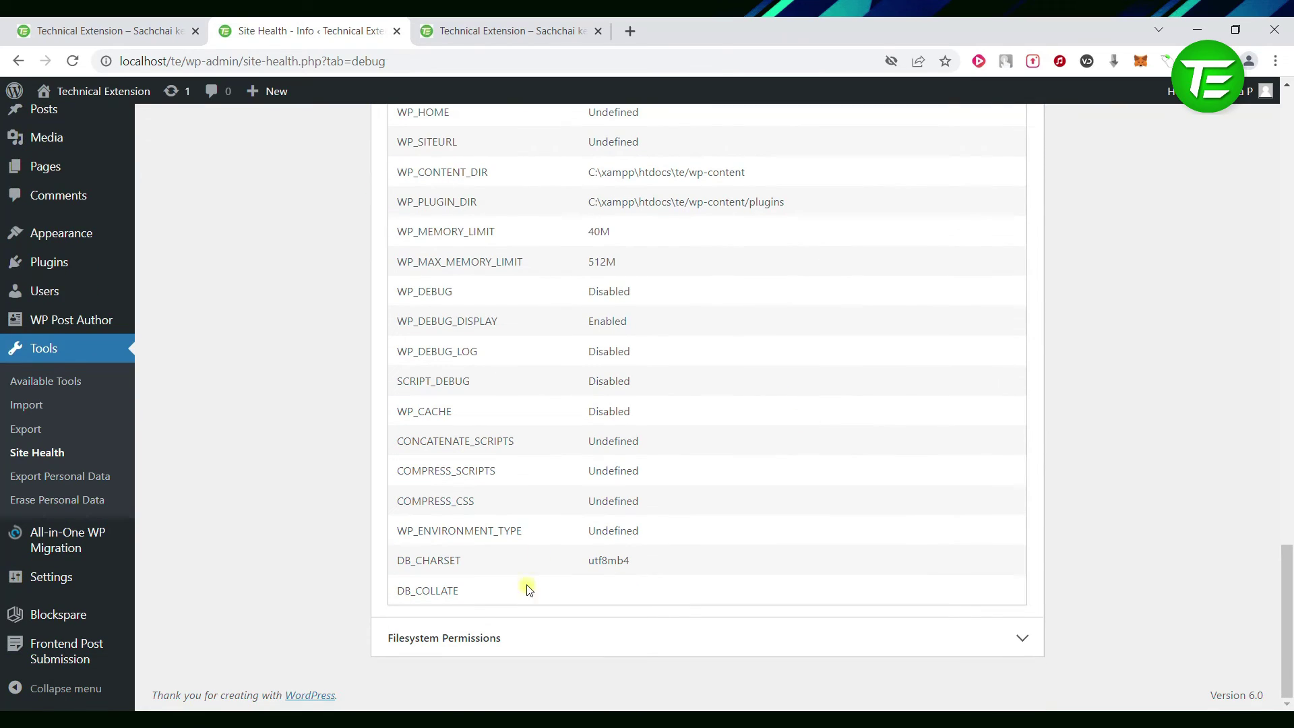
{"action": "left_click", "coordinate": [485, 648]}
{"action": "scroll", "coordinate": [265, 556], "scroll_direction": "down", "scroll_amount": 3}
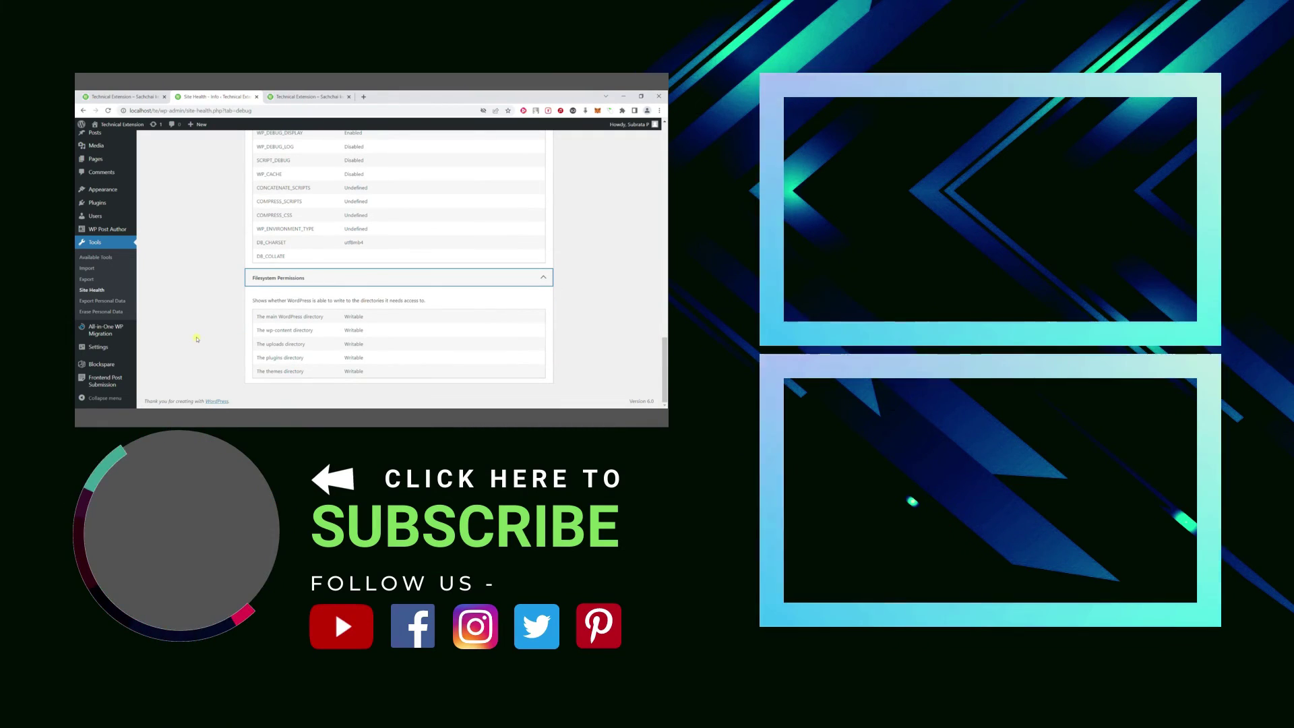